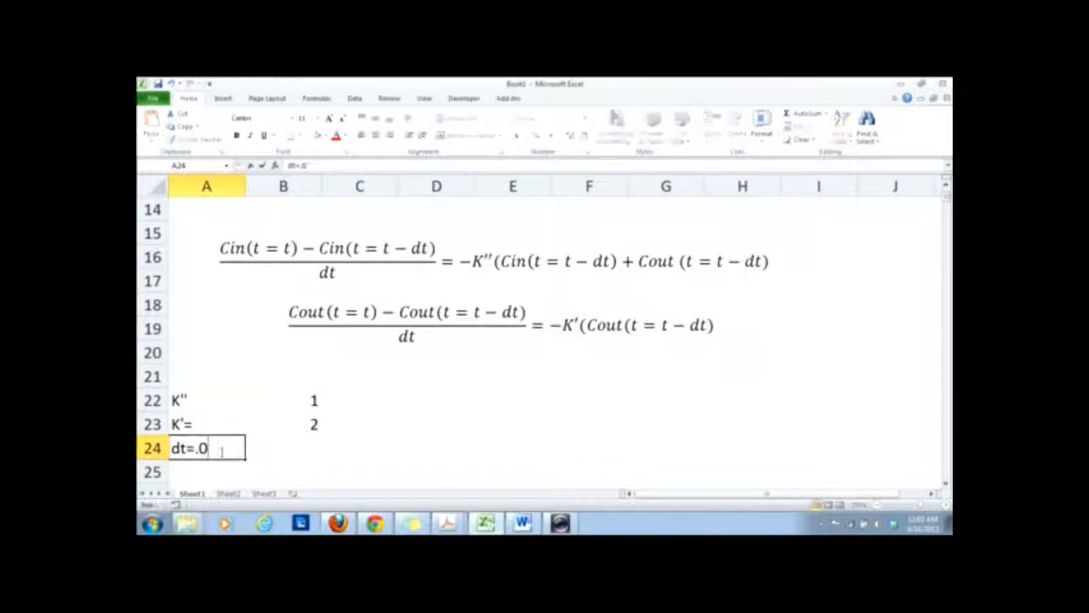
# Finish the label dt= in A24 and enter its value .01 in B24.
pyautogui.press('Return')
pyautogui.click(292, 445)
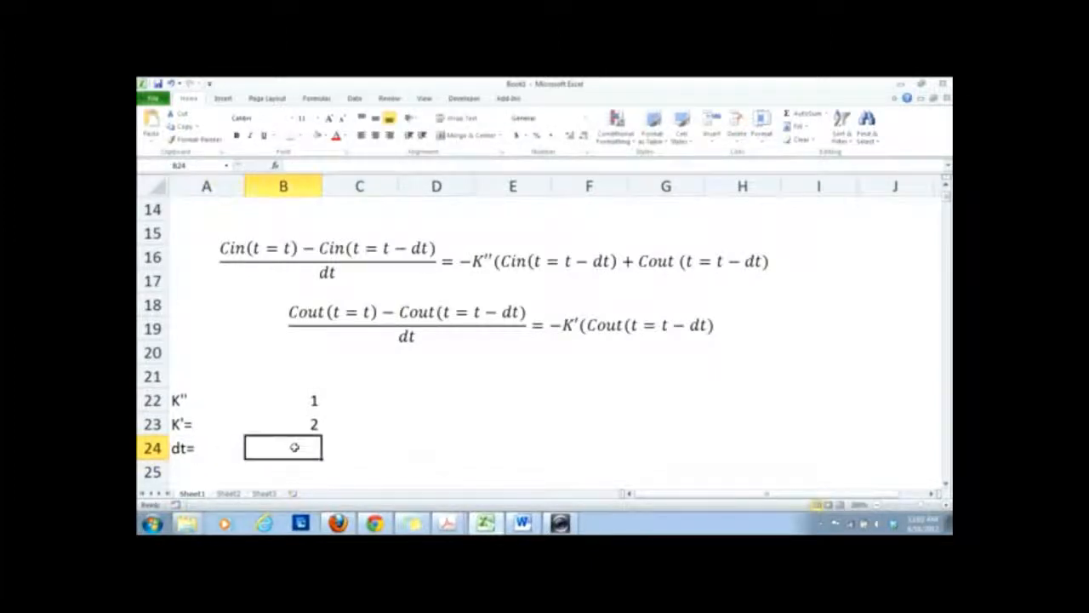
pyautogui.write('.01')
pyautogui.press('Return')
# Append an equals sign to the K'' label in A22 so that it reads K''=.
pyautogui.click(207, 382)
pyautogui.click(210, 396)
pyautogui.doubleClick(210, 399)
pyautogui.write('=')
pyautogui.press('Return')
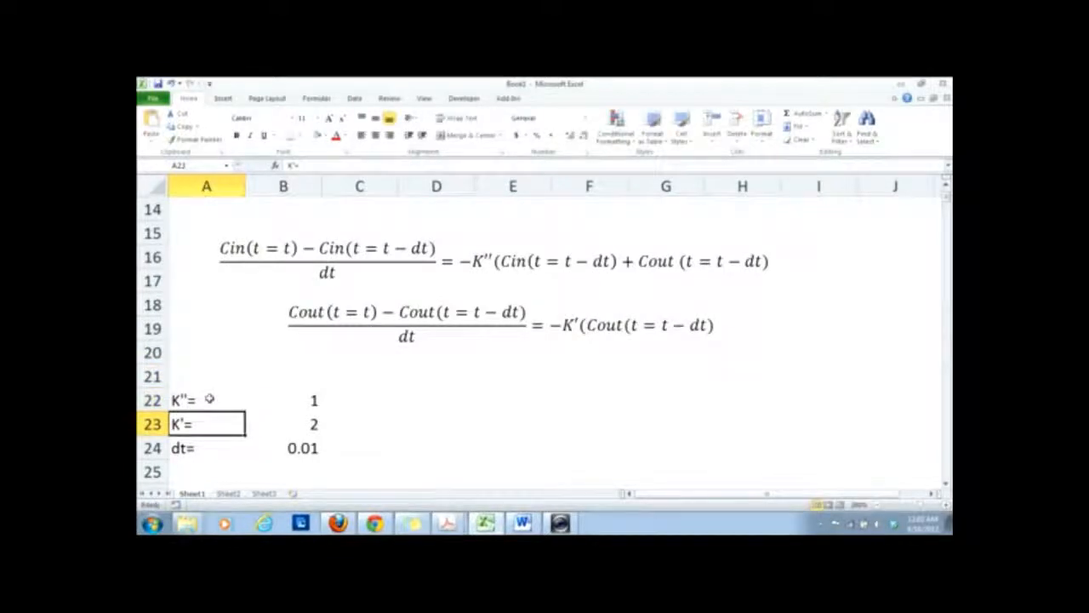
# Enter the heading t in A26 and the starting time 0 in A27.
pyautogui.click(227, 474)
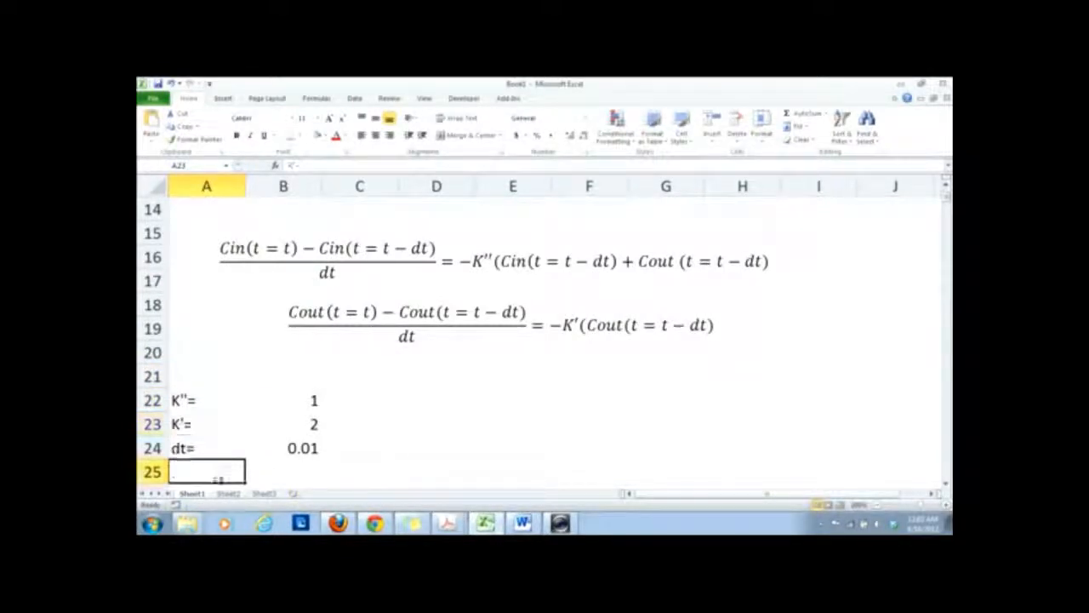
pyautogui.press('Down')
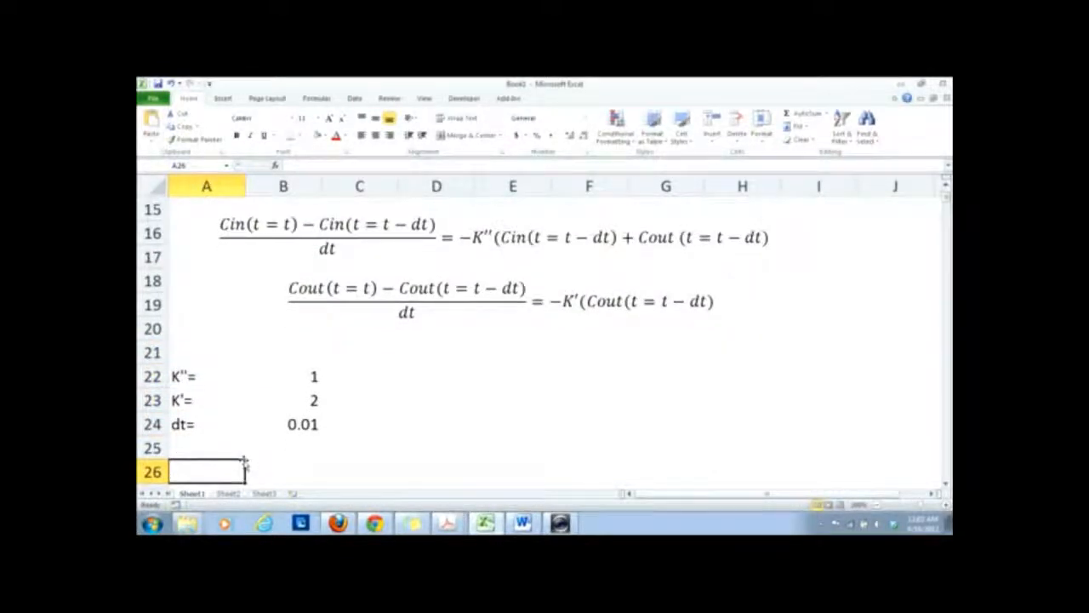
pyautogui.write('t')
pyautogui.press('Return')
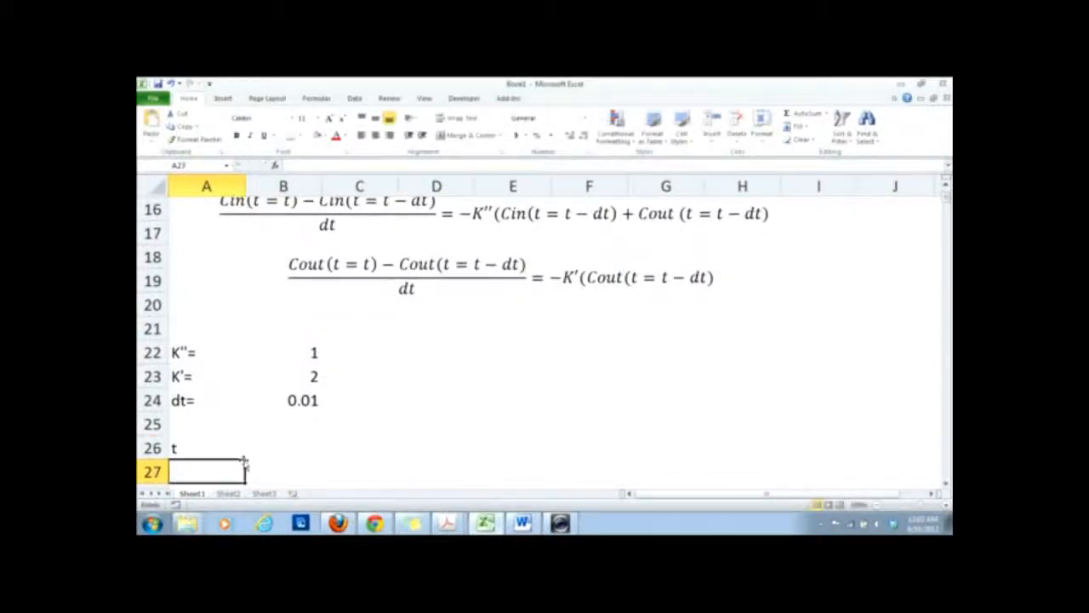
pyautogui.write('=0')
pyautogui.press('Return')
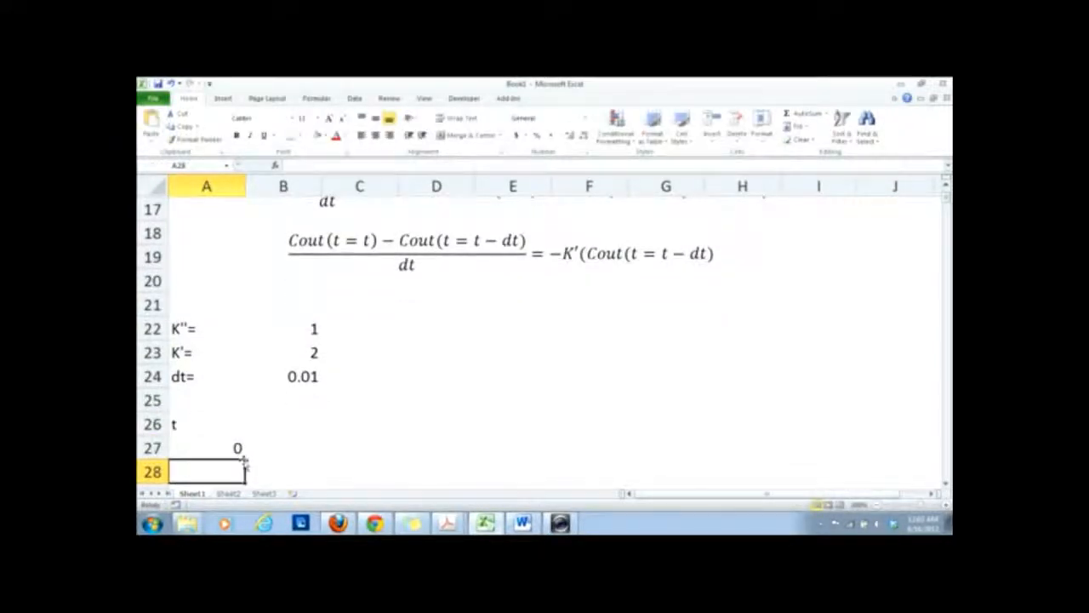
pyautogui.moveTo(209, 425); pyautogui.dragTo(212, 443)
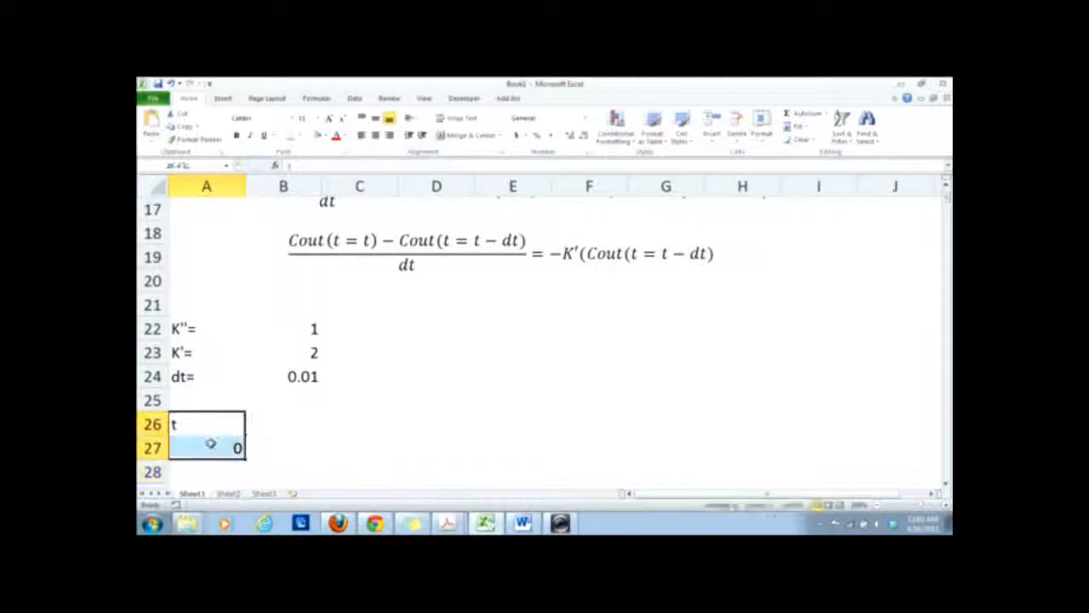
pyautogui.click(228, 101)
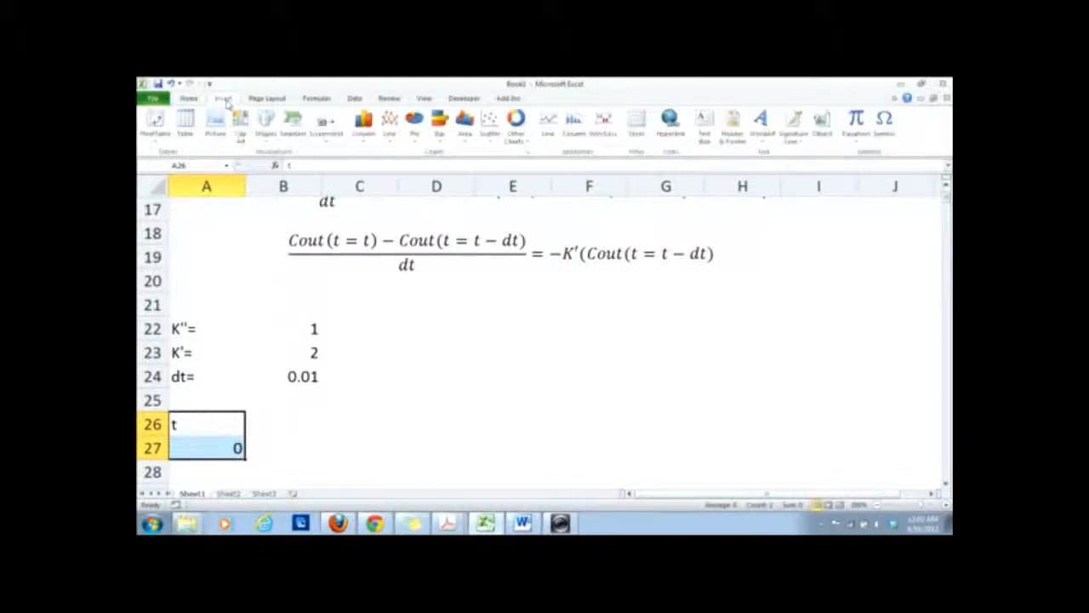
pyautogui.click(189, 100)
# Add the headings Cin in B26 and Cout in C26, and centre the contents of A26:C27.
pyautogui.click(284, 417)
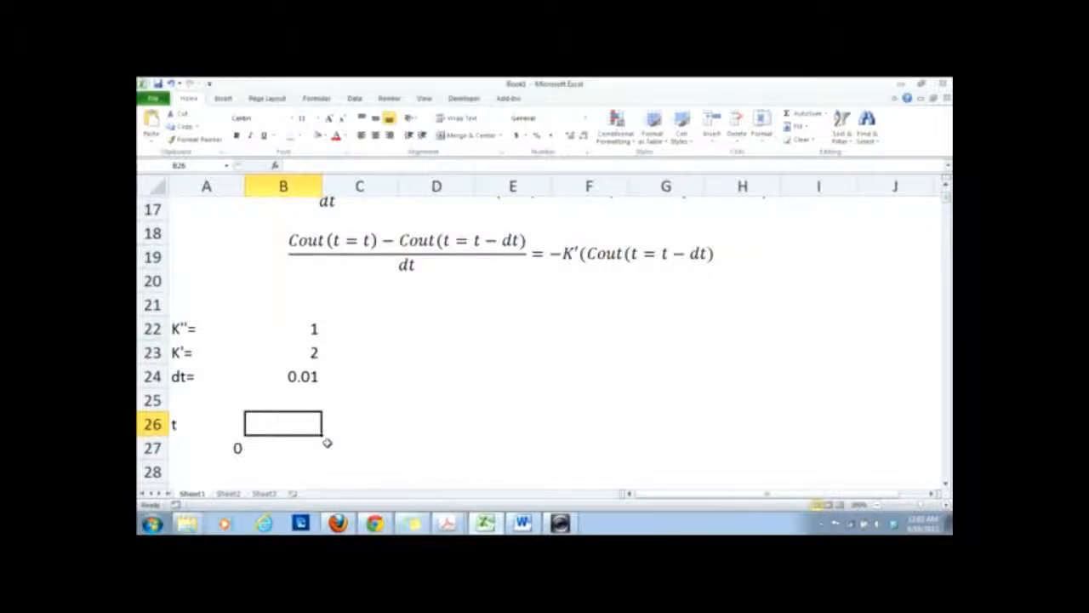
pyautogui.write('Cin')
pyautogui.press('Return')
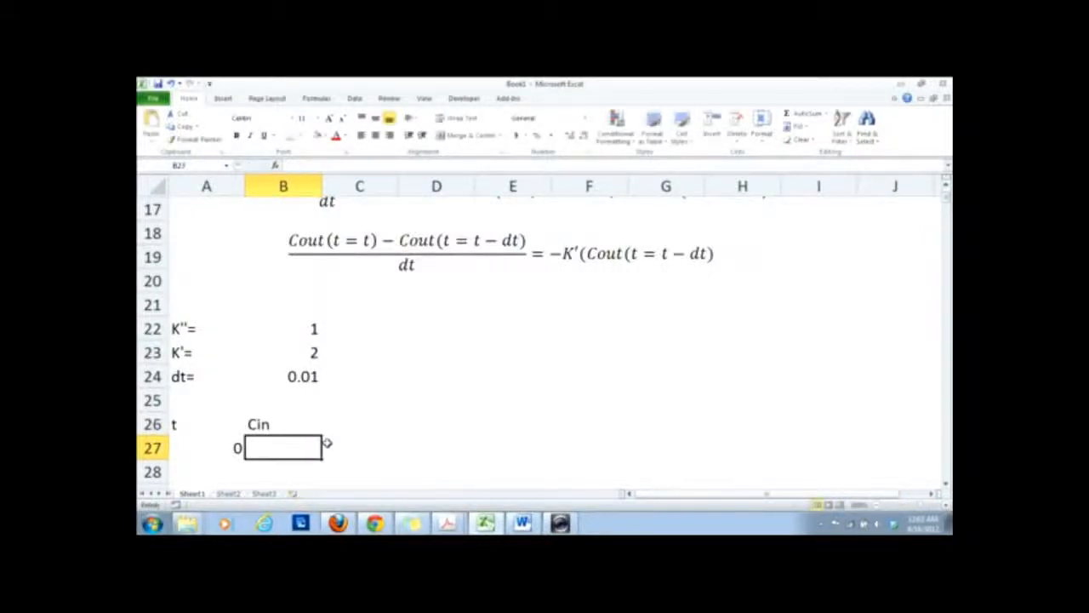
pyautogui.click(362, 425)
pyautogui.write('Cout')
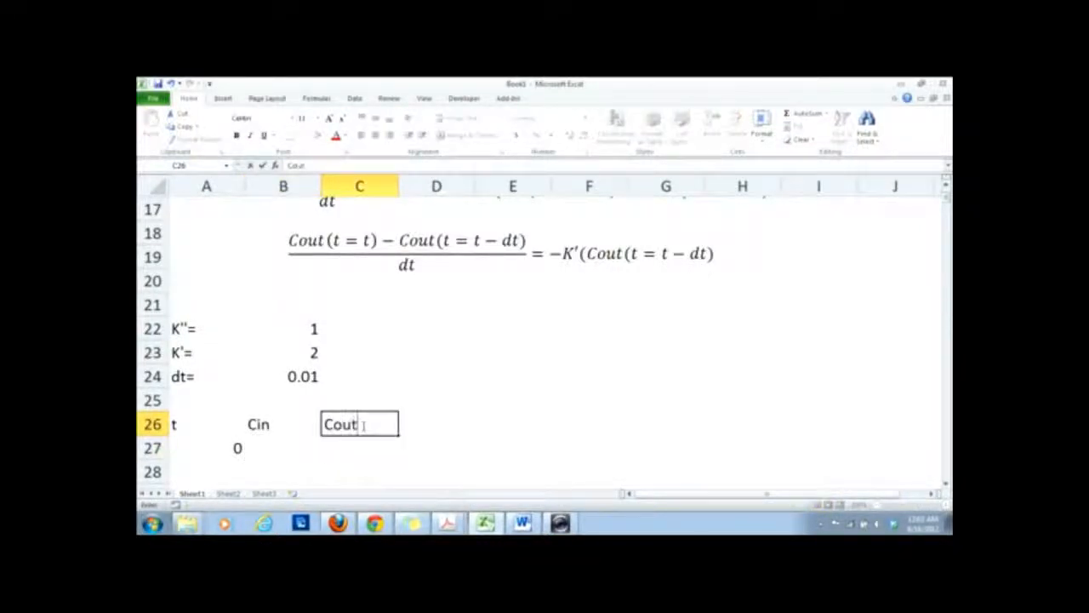
pyautogui.press('Return')
pyautogui.moveTo(349, 448); pyautogui.dragTo(209, 423)
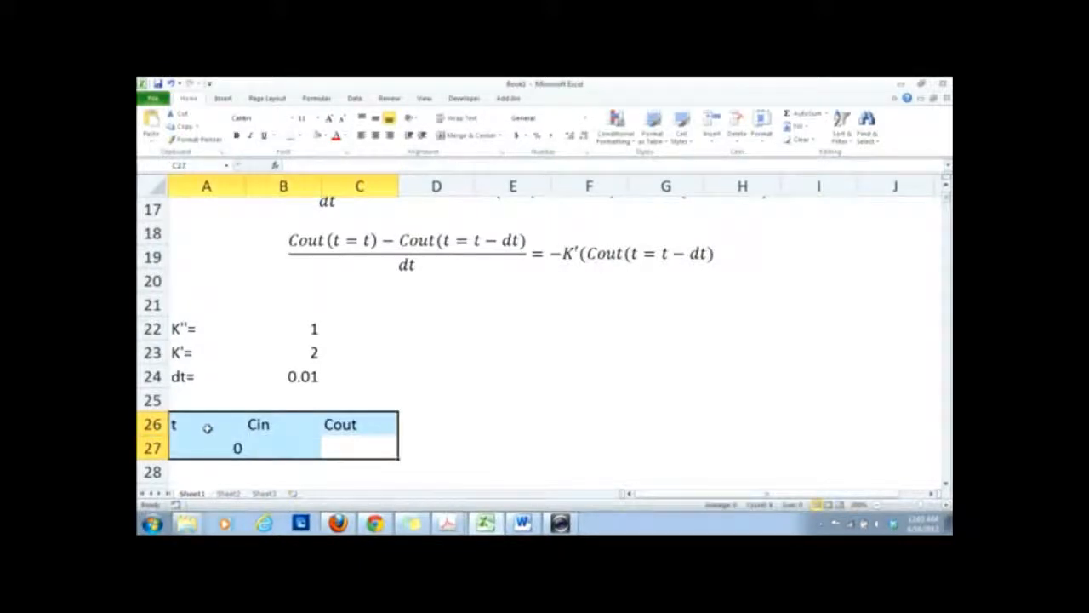
pyautogui.click(376, 135)
# Enter the initial concentration 100 for both Cin in B27 and Cout in C27.
pyautogui.click(260, 448)
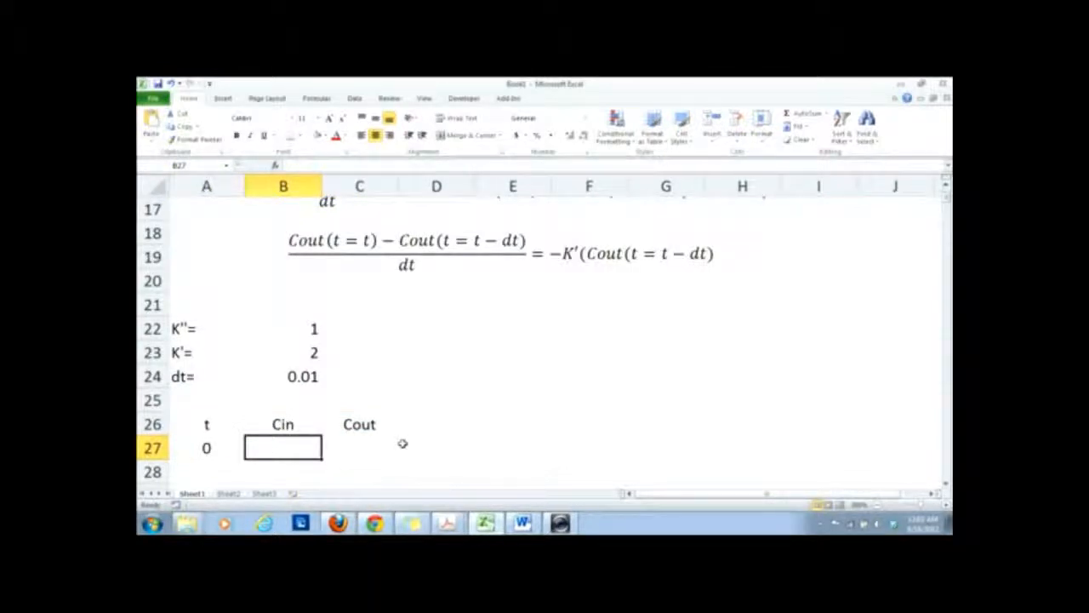
pyautogui.write('100')
pyautogui.press('Return')
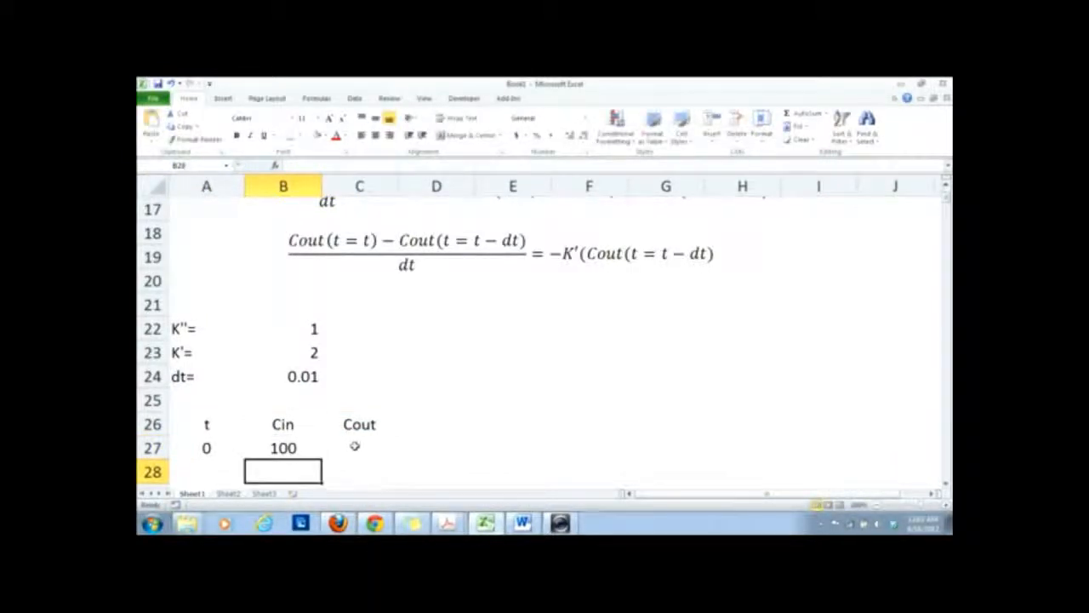
pyautogui.click(349, 446)
pyautogui.write('100')
pyautogui.press('Return')
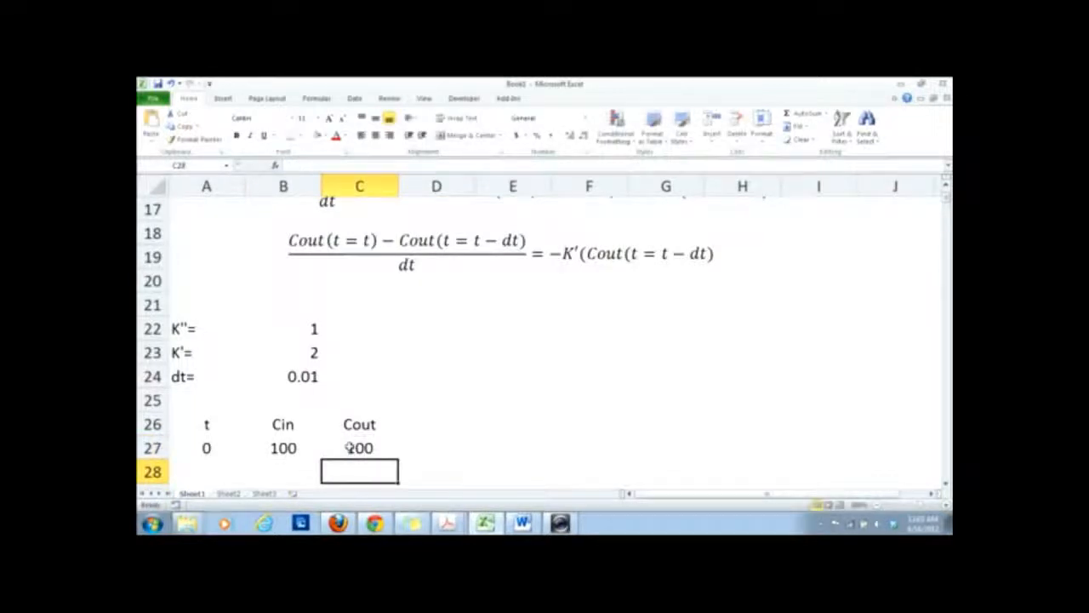
# Enter a formula in A28 that adds dt from B24, locked with dollar signs, to the previous time in A27.
pyautogui.click(225, 465)
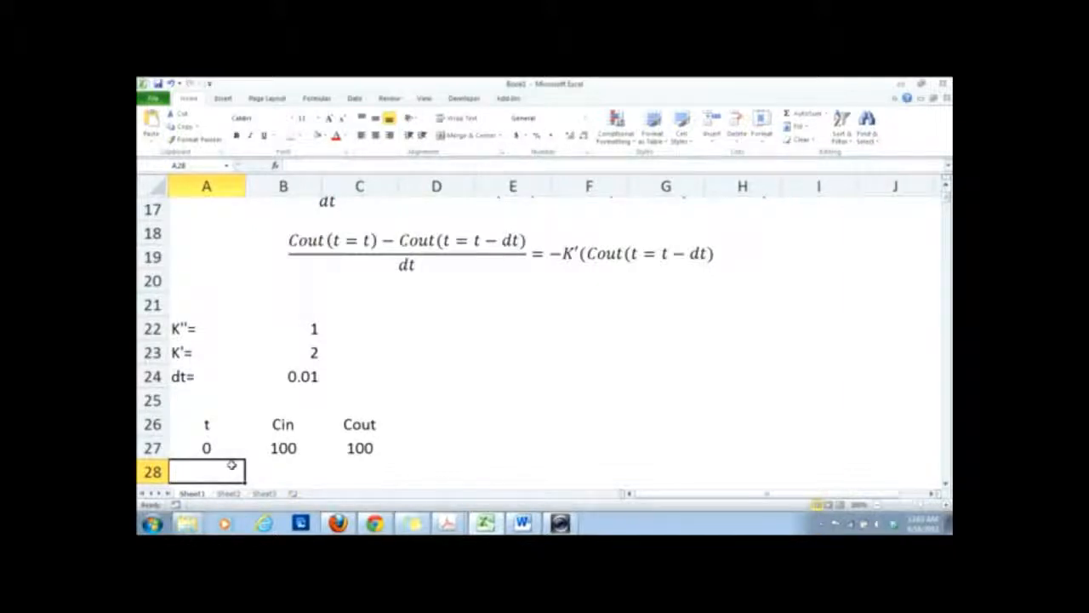
pyautogui.write('=')
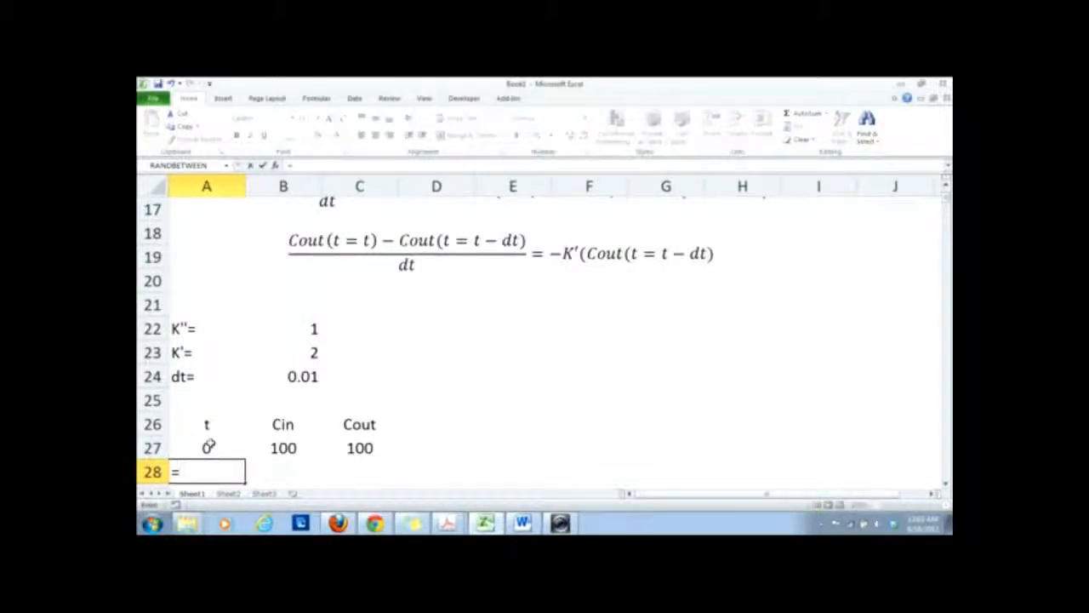
pyautogui.click(215, 449)
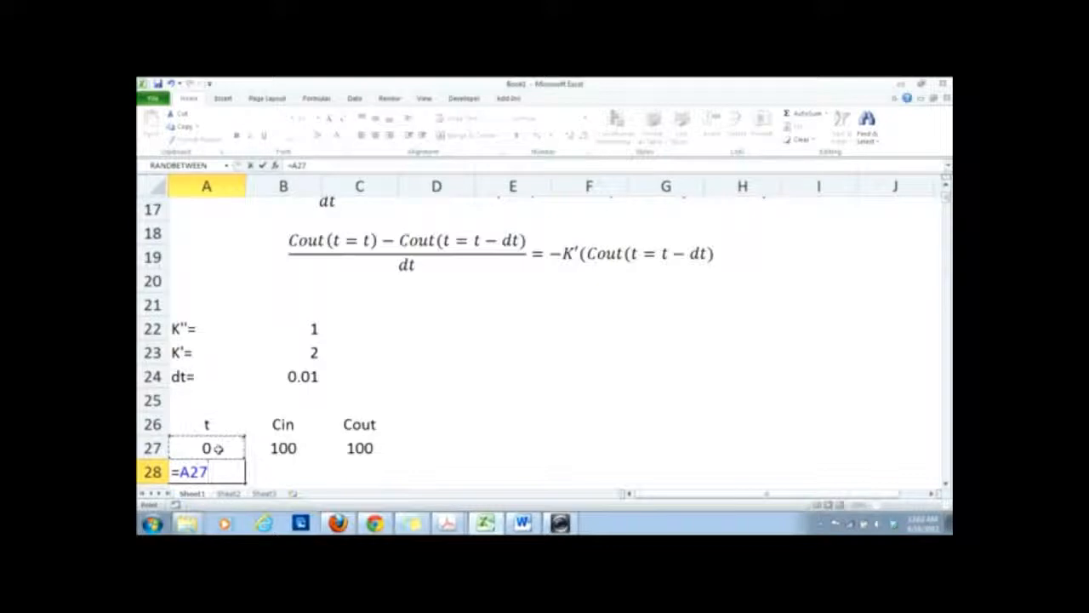
pyautogui.write('+')
pyautogui.click(285, 377)
pyautogui.moveTo(236, 473); pyautogui.dragTo(228, 473)
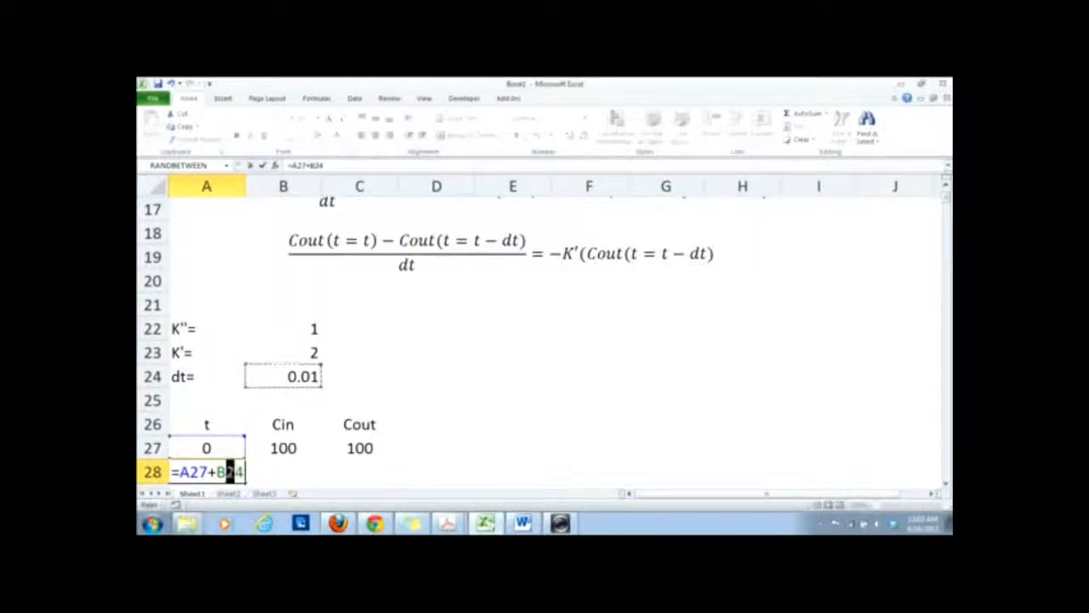
pyautogui.click(219, 472)
pyautogui.write('$')
pyautogui.click(229, 471)
pyautogui.write('$')
pyautogui.press('Return')
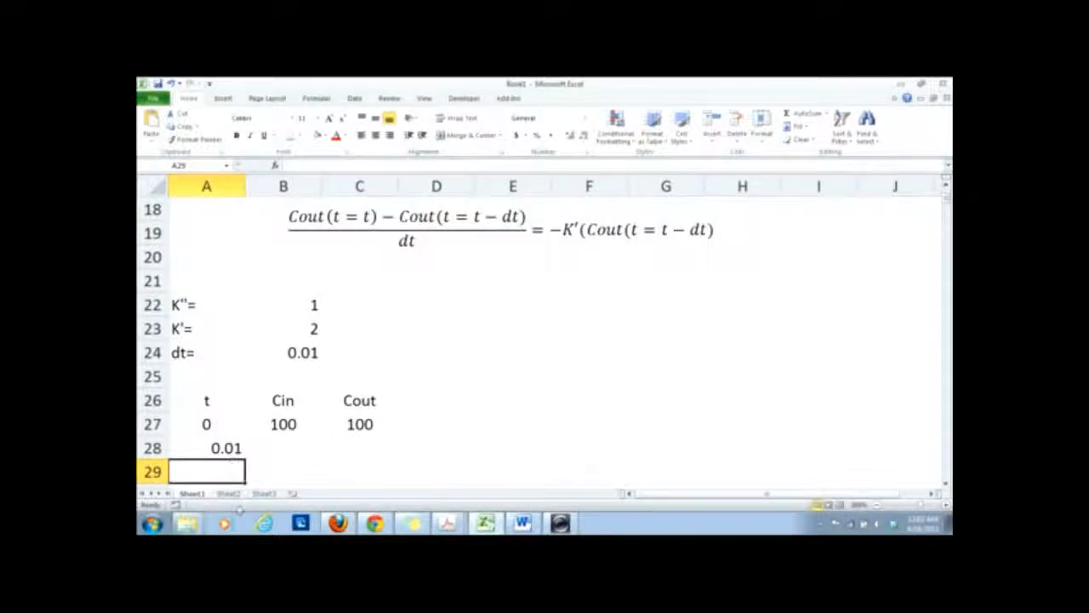
# Move the Cin difference equation's text box beside the K'', K' and dt constants, around rows 22 to 24.
pyautogui.click(292, 452)
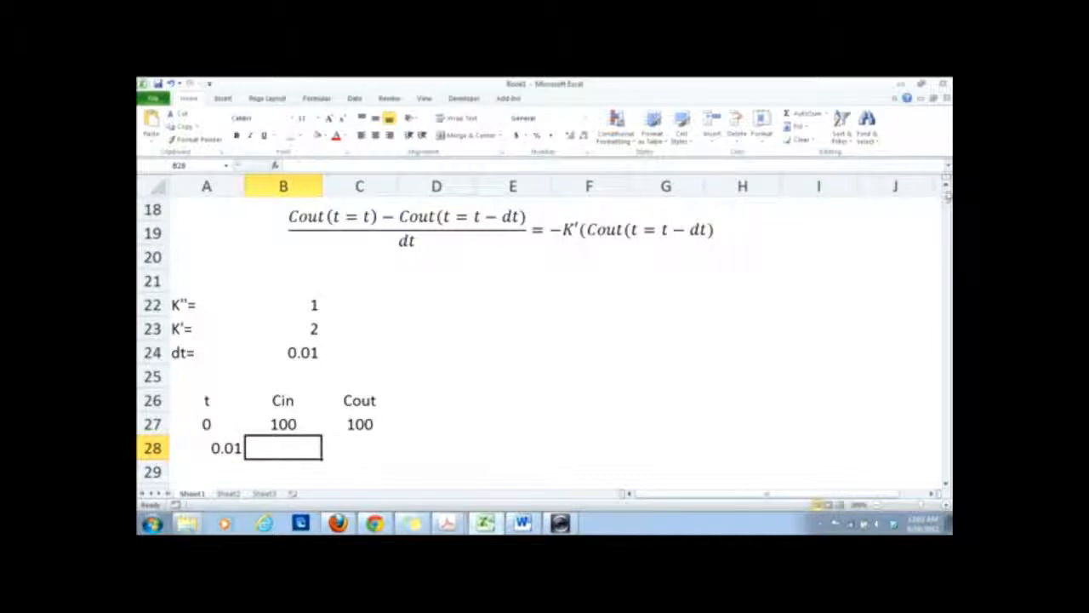
pyautogui.click(946, 194)
pyautogui.click(947, 193)
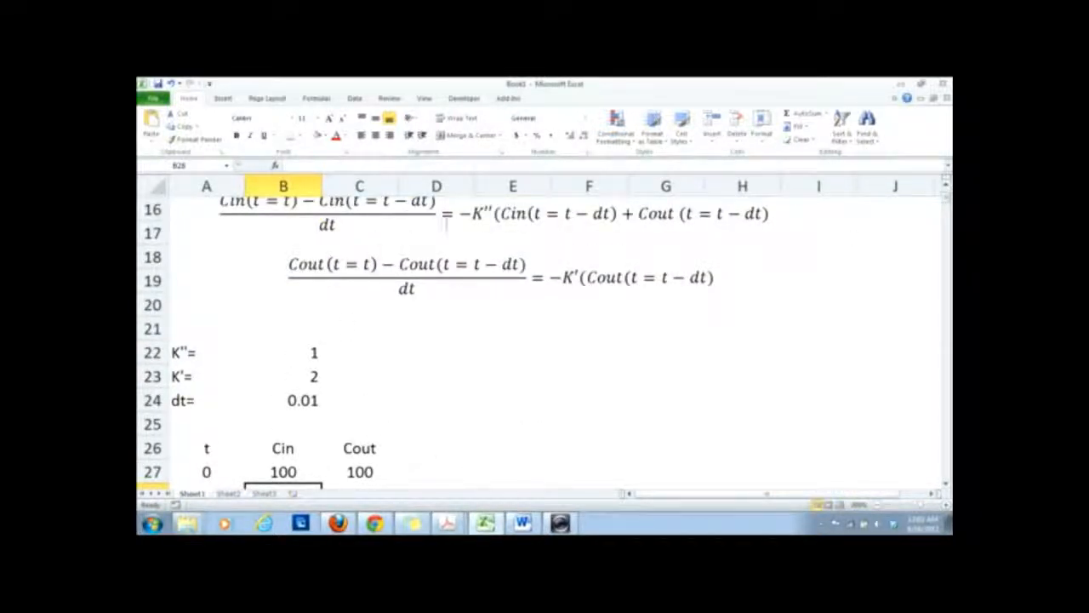
pyautogui.click(483, 215)
pyautogui.moveTo(434, 257); pyautogui.dragTo(566, 423)
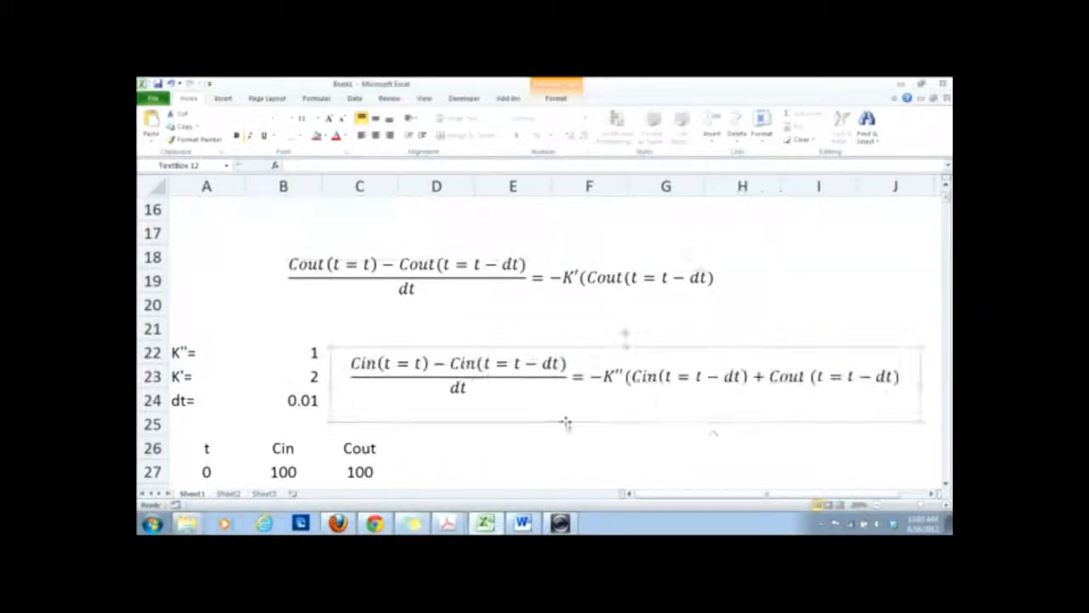
# Enter the Cin formula =B27-B$24*B$22*(B27-C27) in B28.
pyautogui.click(946, 486)
pyautogui.click(946, 486)
pyautogui.click(946, 486)
pyautogui.click(947, 486)
pyautogui.click(284, 400)
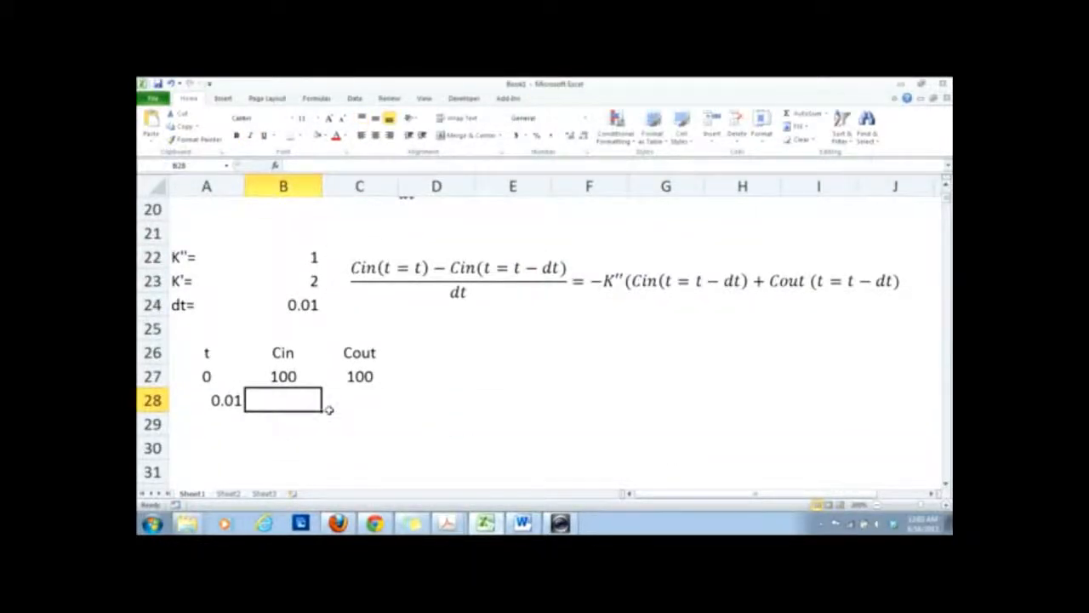
pyautogui.write('=')
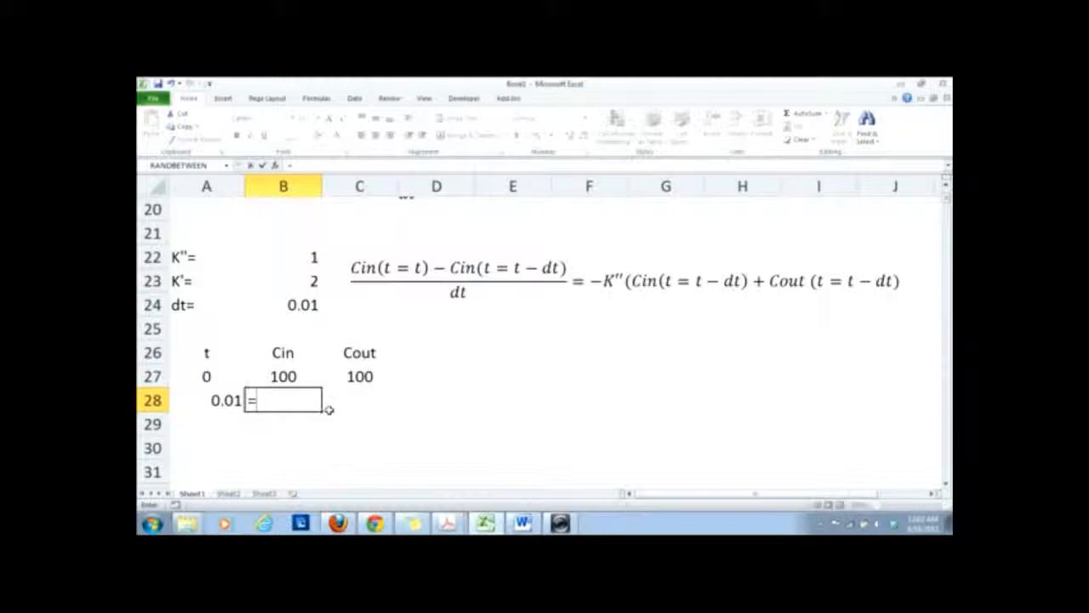
pyautogui.click(304, 377)
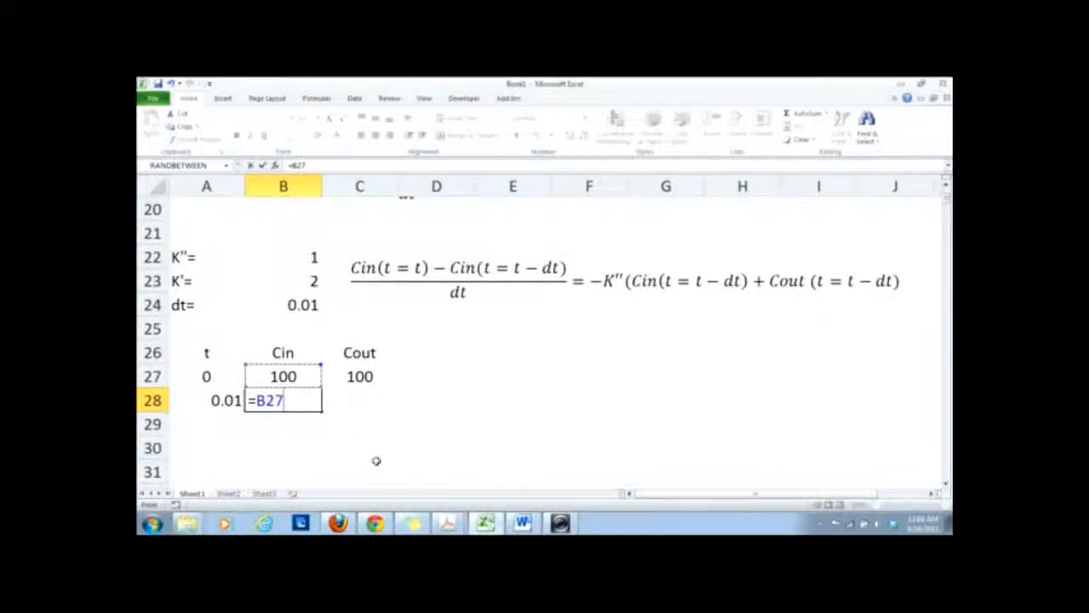
pyautogui.write('-')
pyautogui.click(296, 307)
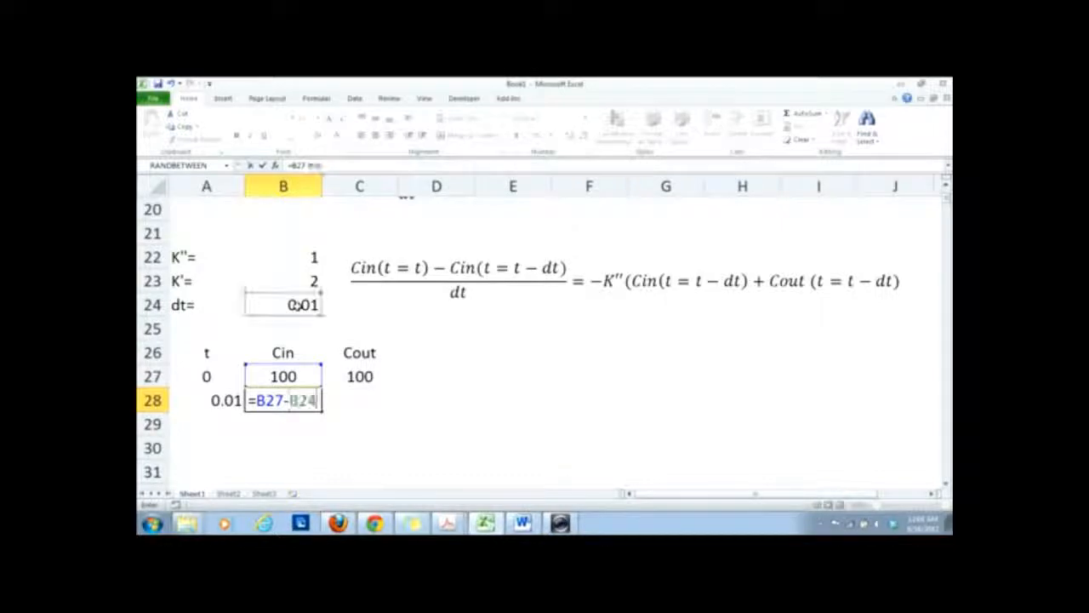
pyautogui.click(299, 400)
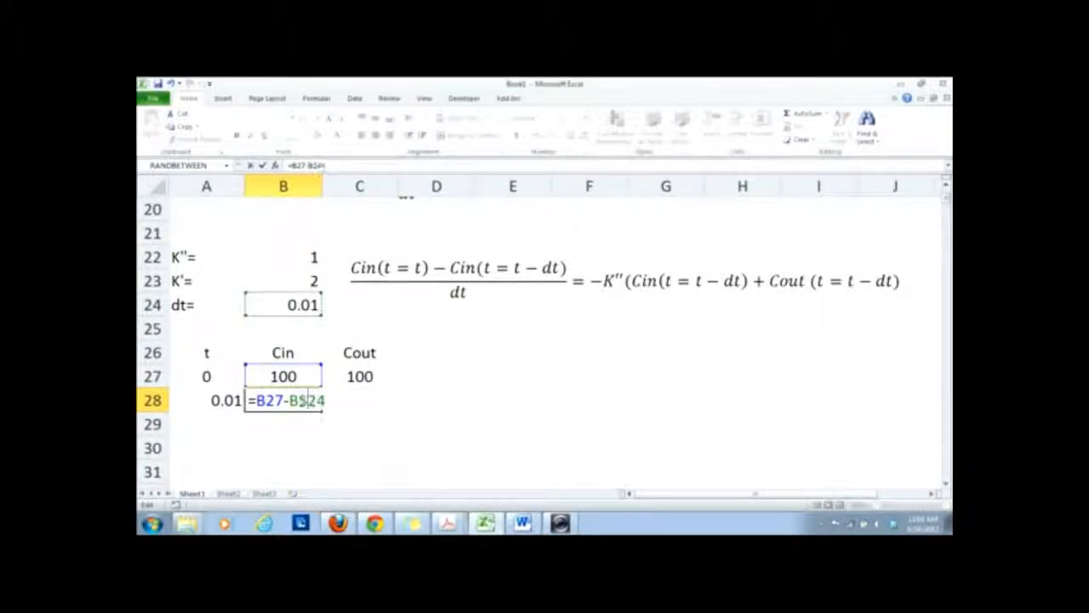
pyautogui.write('$')
pyautogui.write('*')
pyautogui.click(290, 258)
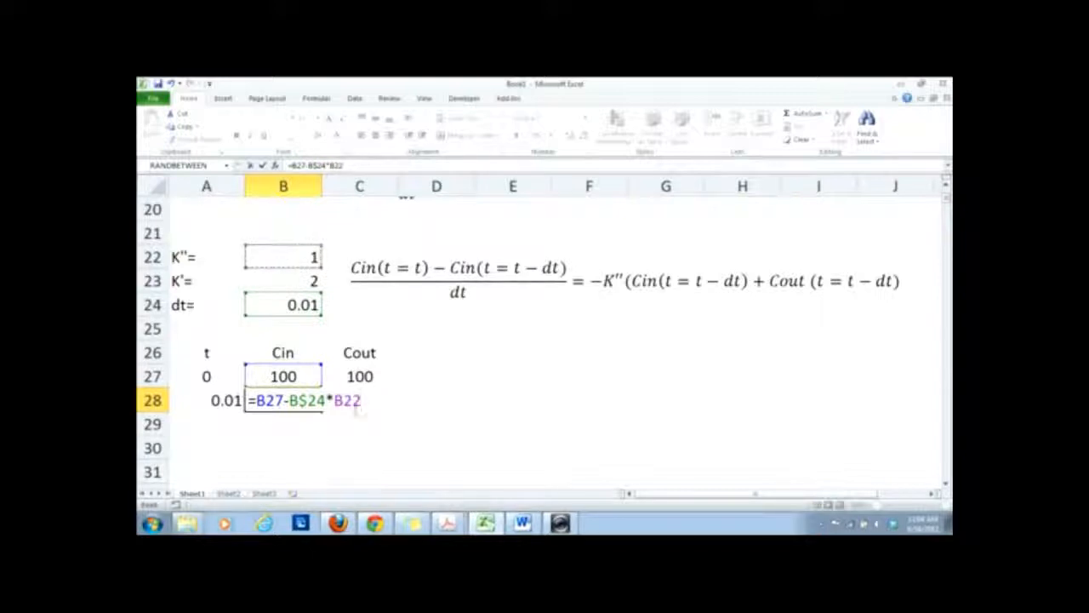
pyautogui.write('$22*(')
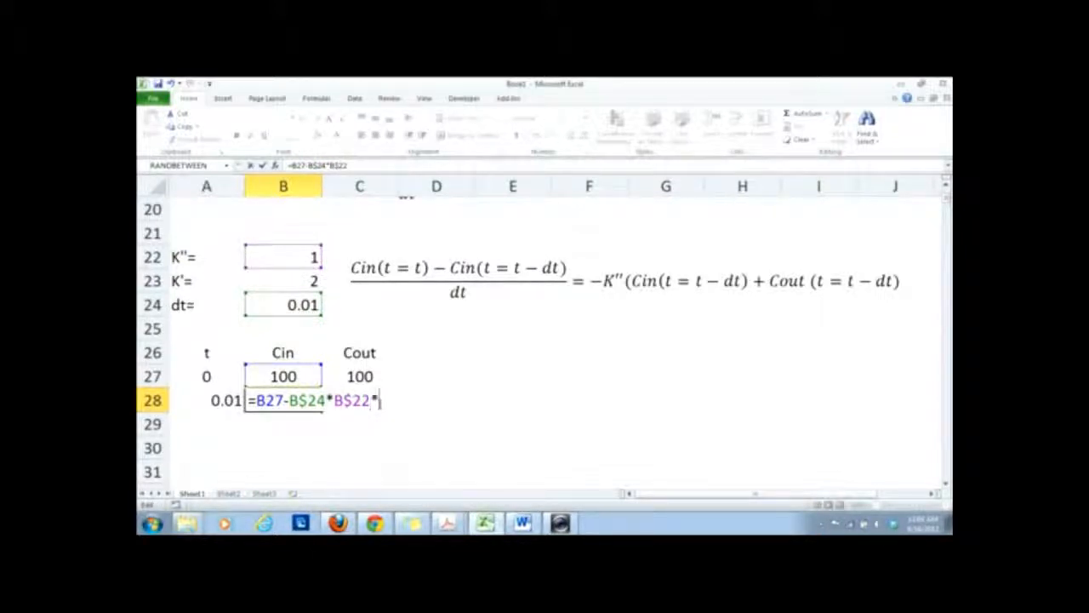
pyautogui.click(298, 377)
pyautogui.write('-')
pyautogui.click(359, 376)
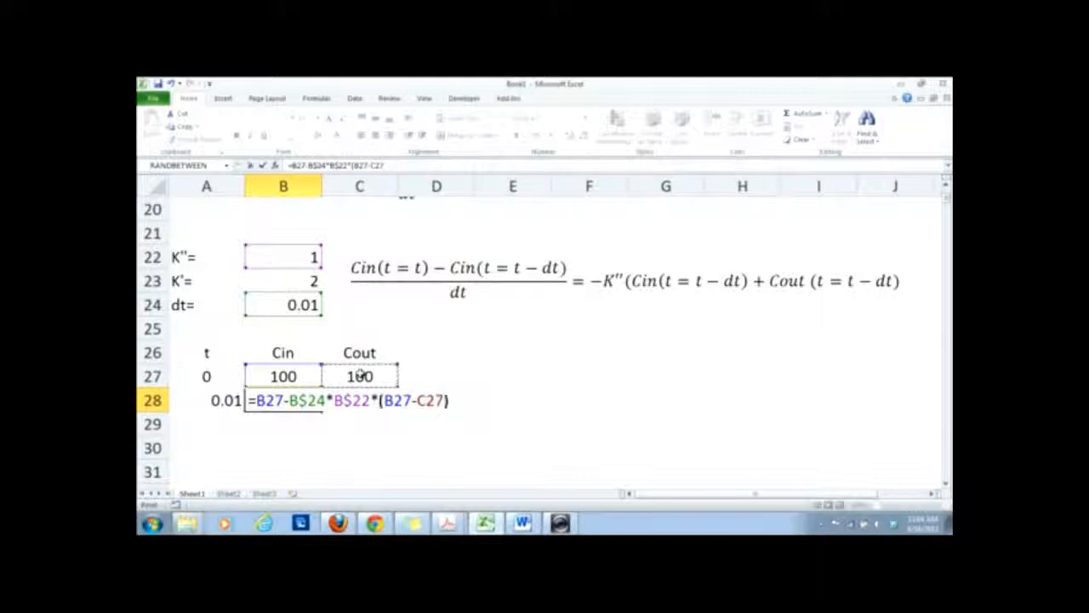
pyautogui.write(')')
pyautogui.press('Return')
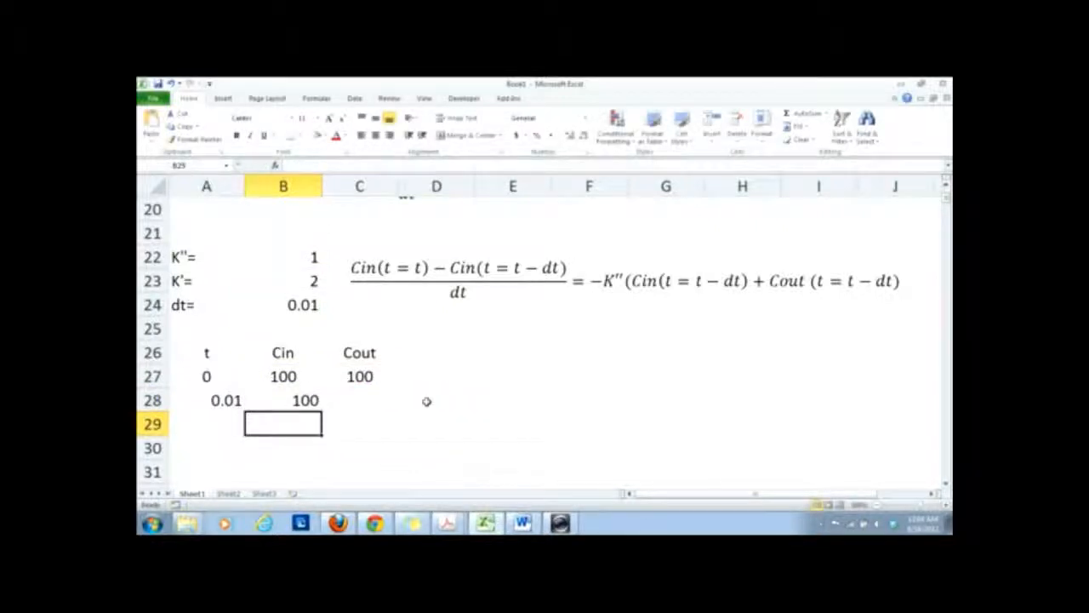
# Move the Cout difference equation's text box directly below the Cin equation, beside the t, Cin and Cout table.
pyautogui.click(343, 401)
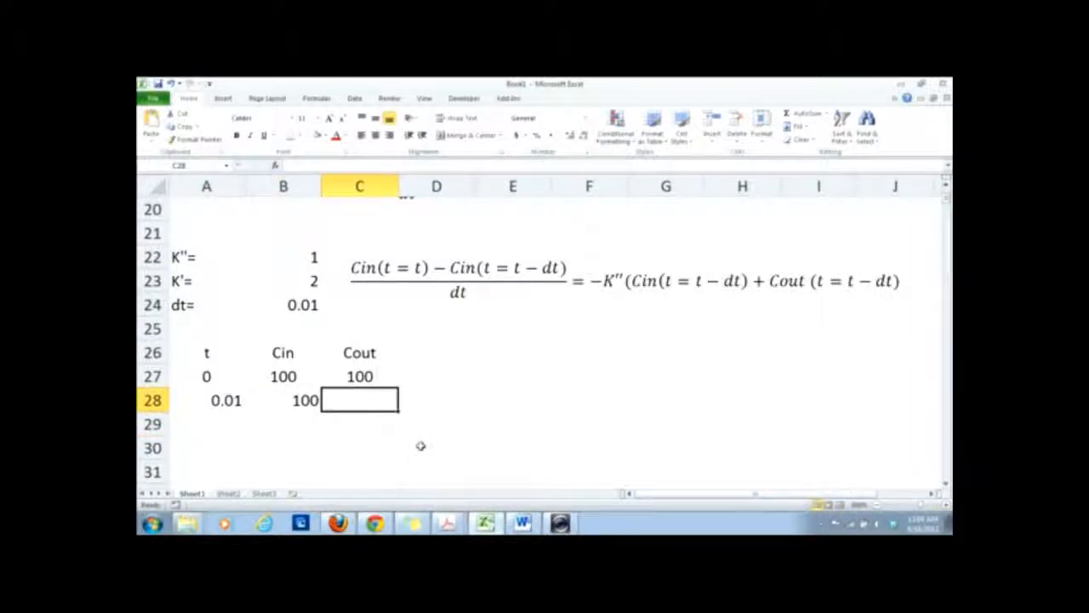
pyautogui.click(410, 200)
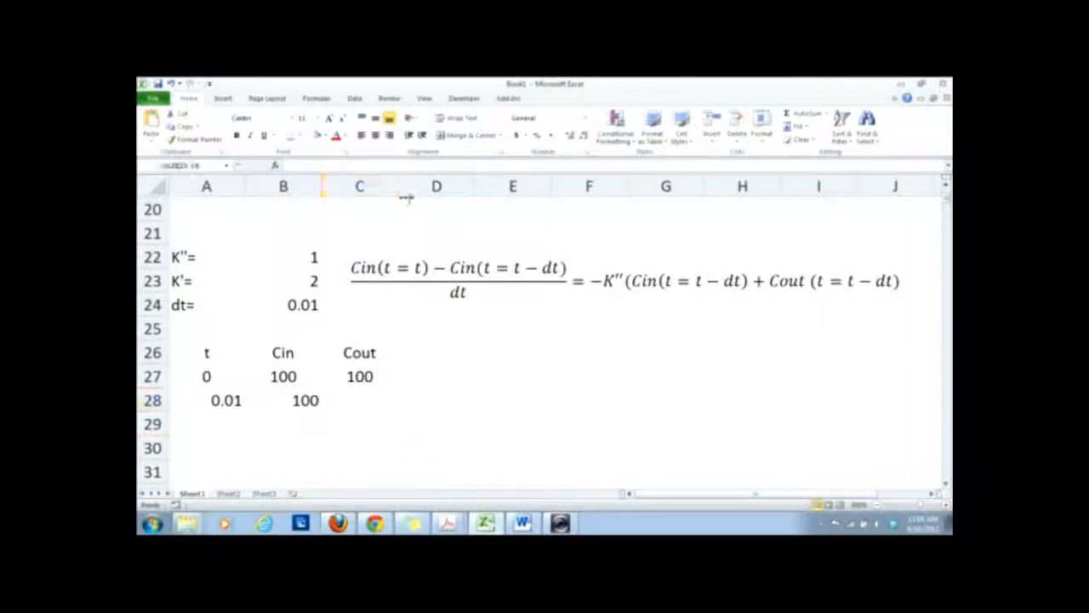
pyautogui.moveTo(440, 227); pyautogui.dragTo(660, 396)
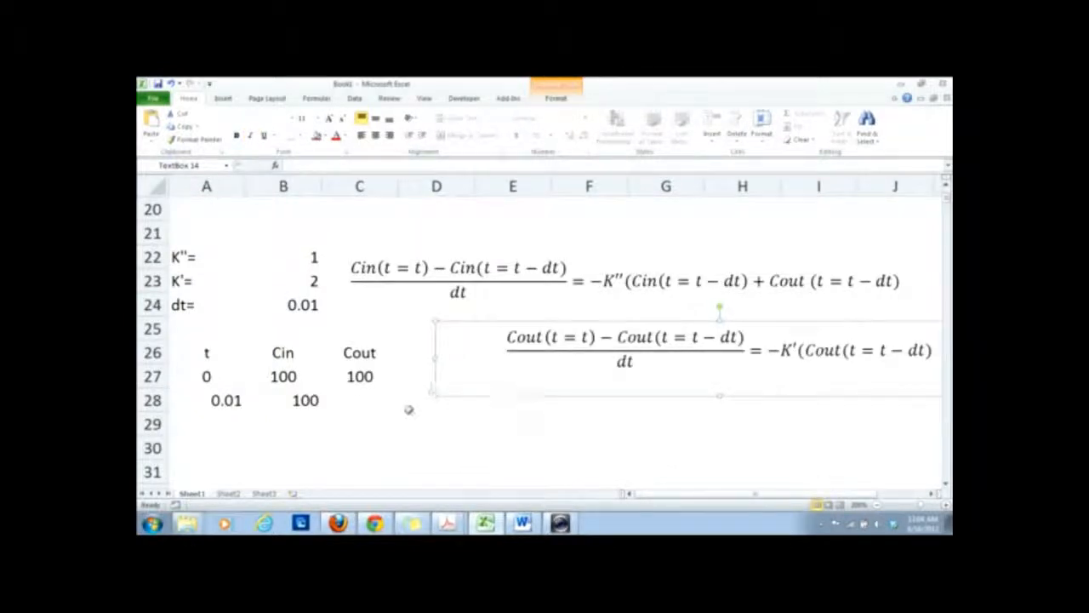
# Enter the Cout formula =C27-B$24*B$23*(C27) in C28.
pyautogui.click(367, 400)
pyautogui.write('=')
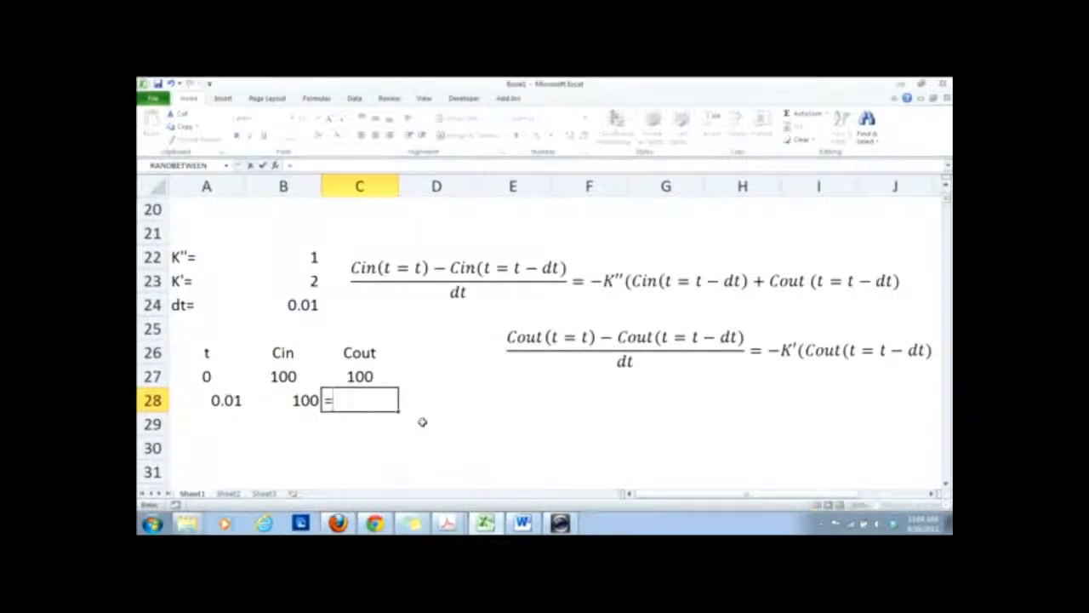
pyautogui.click(360, 374)
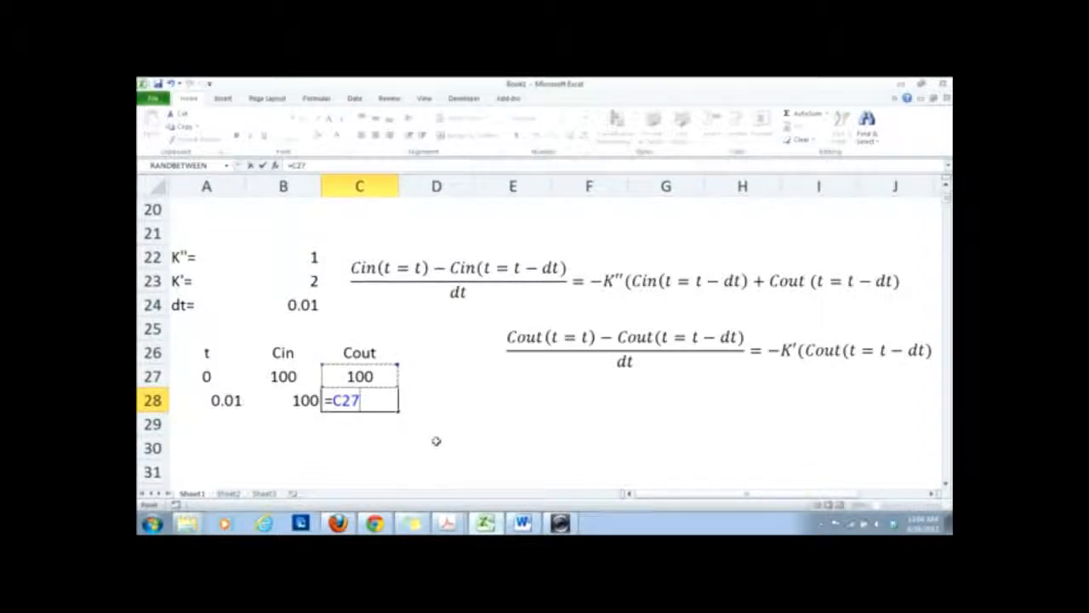
pyautogui.write('-')
pyautogui.click(290, 305)
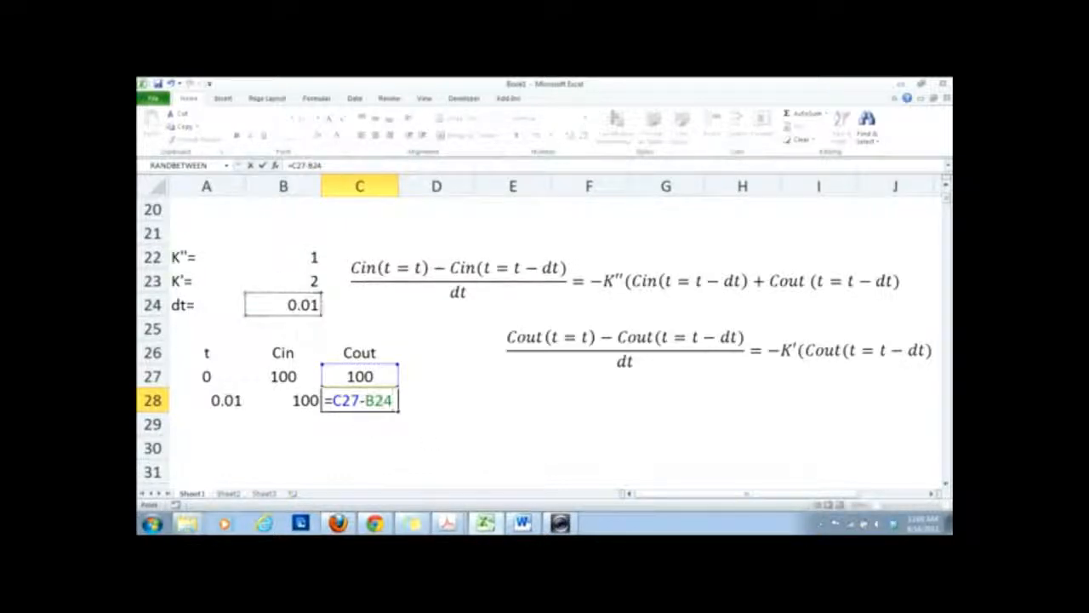
pyautogui.click(376, 400)
pyautogui.write('$24')
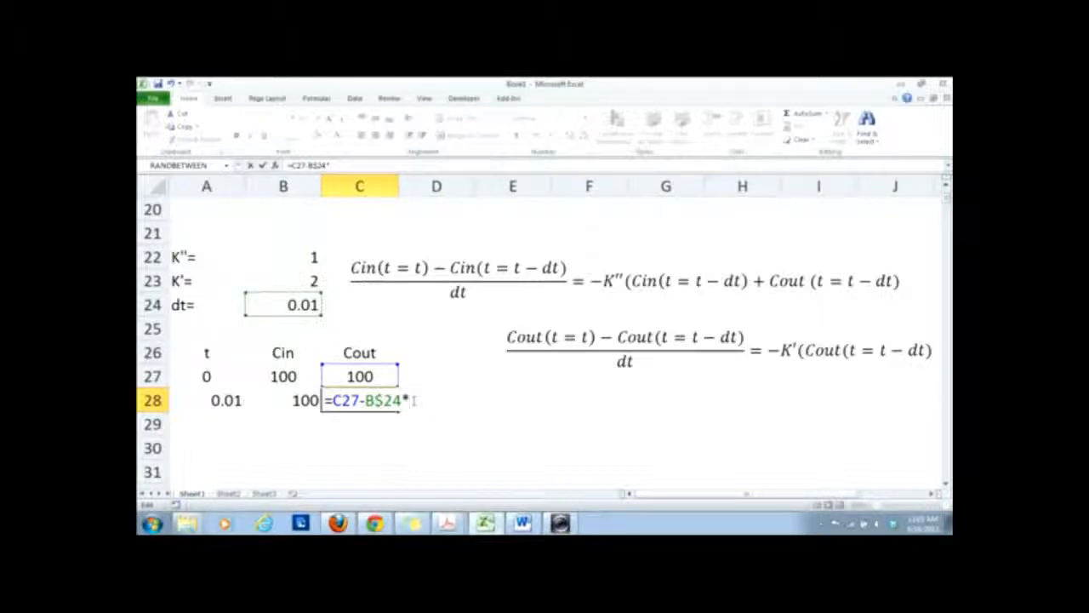
pyautogui.write('*')
pyautogui.click(285, 281)
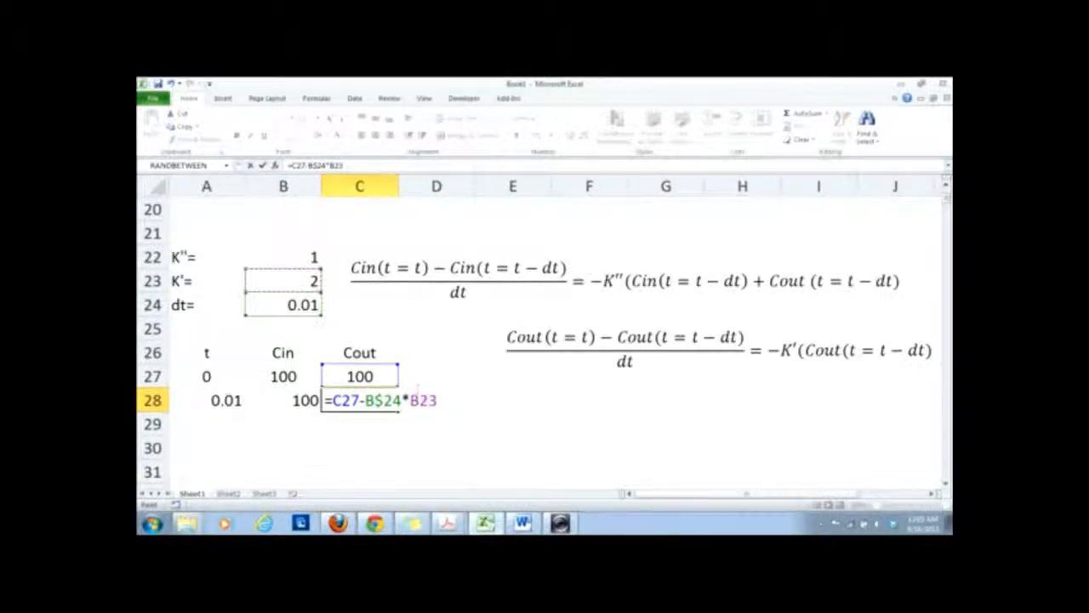
pyautogui.click(419, 400)
pyautogui.write('$23*')
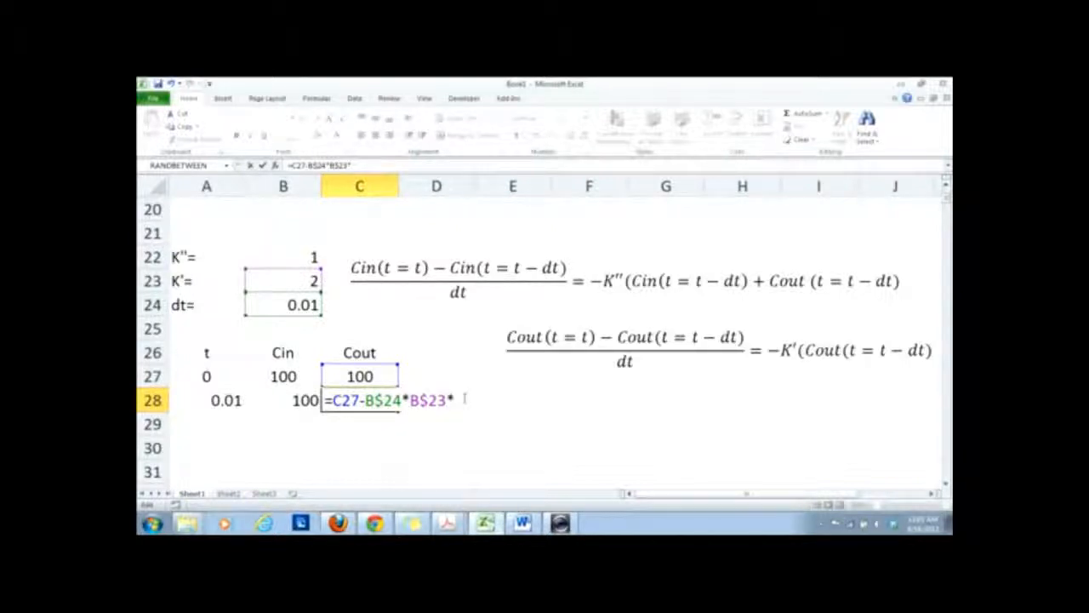
pyautogui.write('(')
pyautogui.click(373, 374)
pyautogui.write(')')
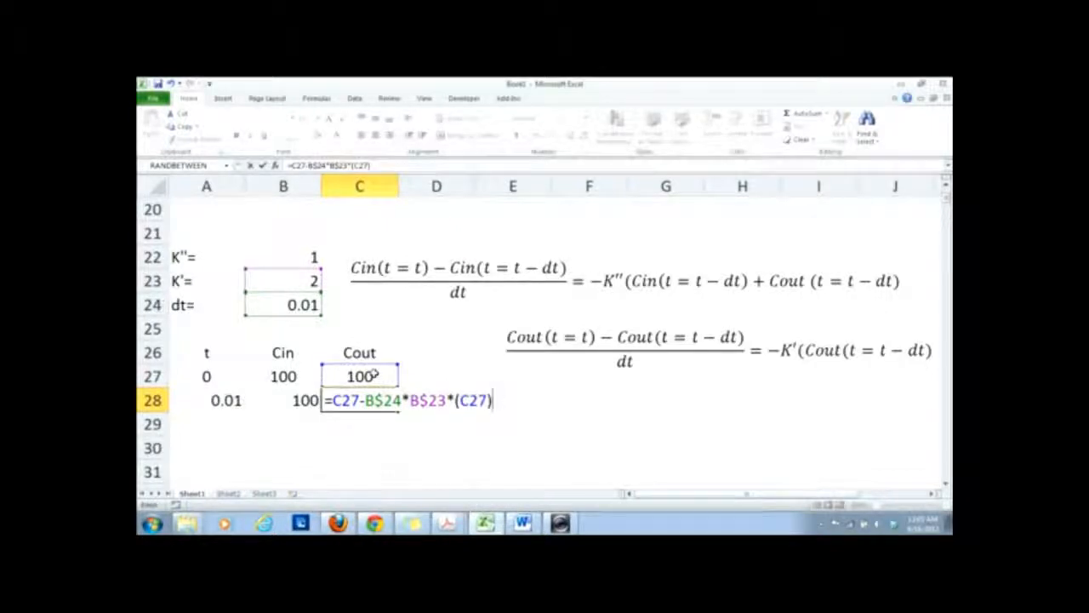
pyautogui.press('Return')
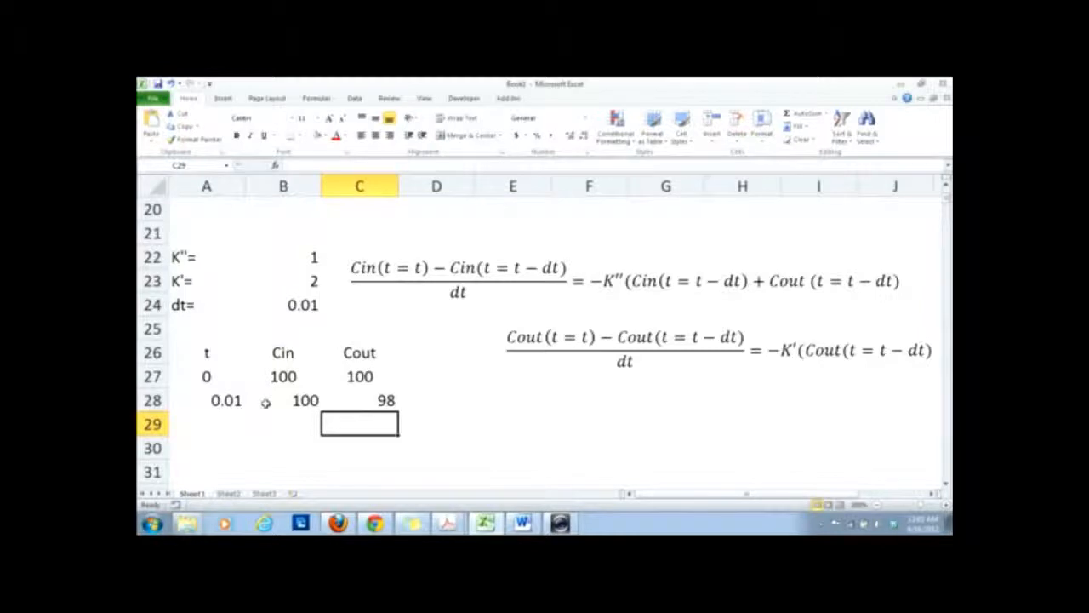
# Fill the t, Cin and Cout formulas from A28:C28 down to row 1336 and check the last row's Cin and Cout cells.
pyautogui.moveTo(243, 400); pyautogui.dragTo(398, 458)
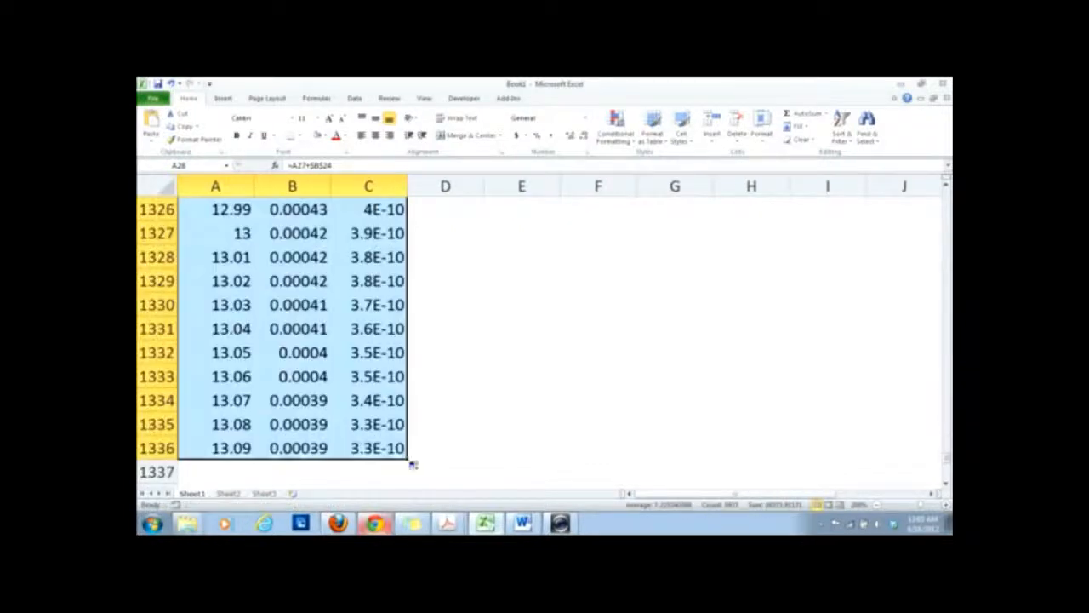
pyautogui.moveTo(374, 523)
pyautogui.click(455, 408)
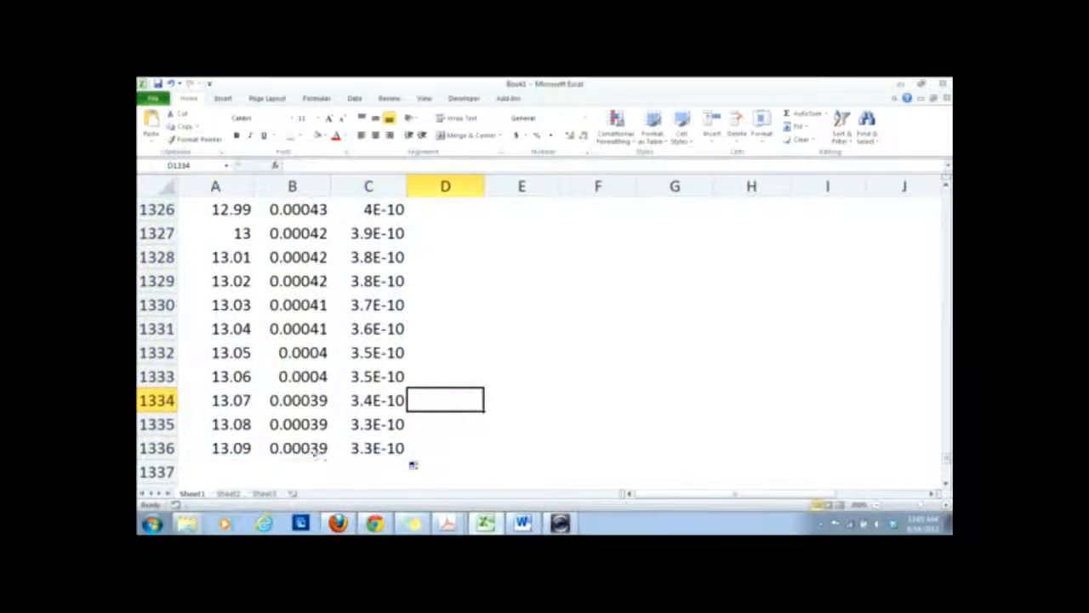
pyautogui.click(302, 451)
pyautogui.click(373, 451)
pyautogui.click(306, 449)
pyautogui.click(366, 449)
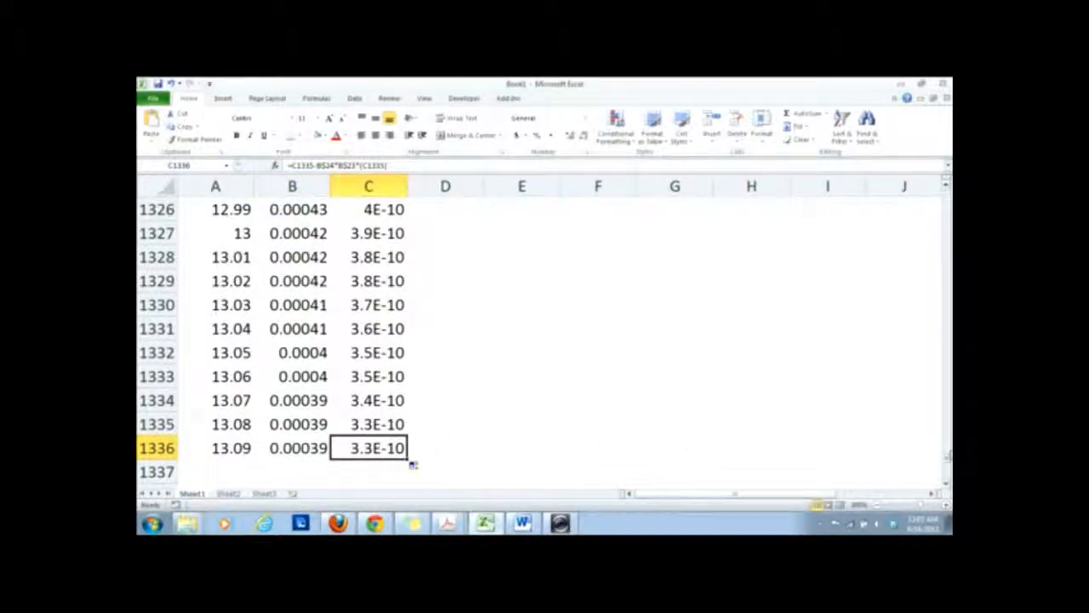
# Move the Cin and Cout chart's legend into the plot area and widen the chart to reach column J.
pyautogui.moveTo(947, 459); pyautogui.dragTo(939, 206)
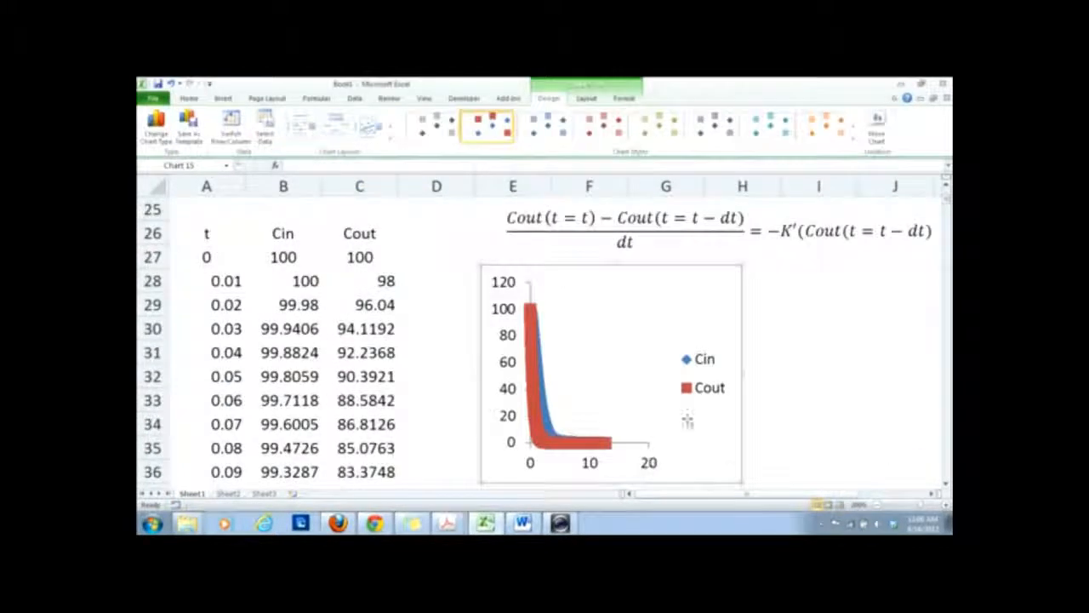
pyautogui.click(706, 382)
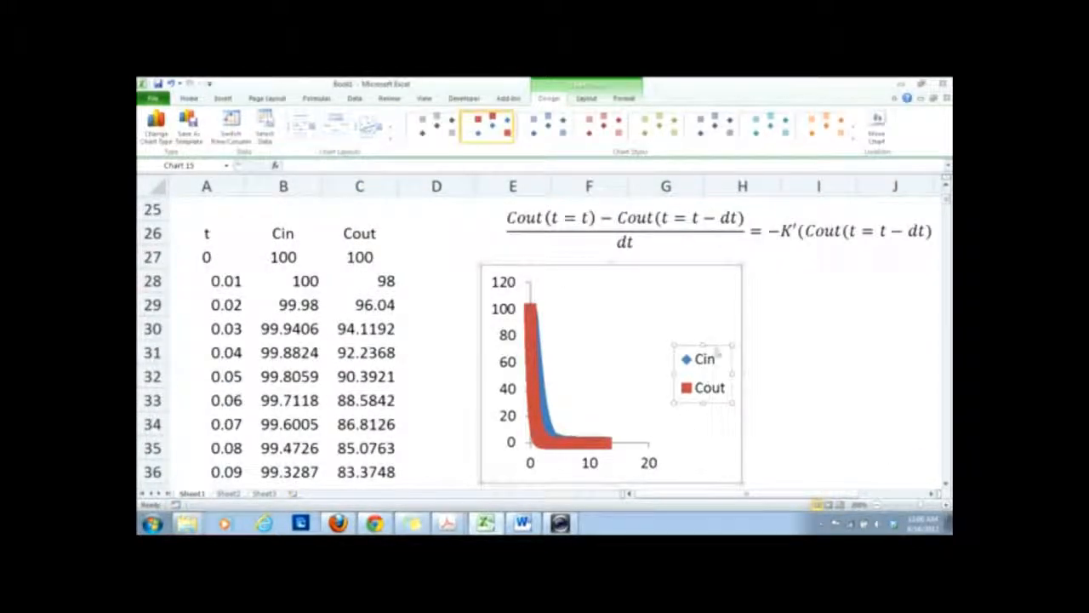
pyautogui.moveTo(716, 346); pyautogui.dragTo(611, 329)
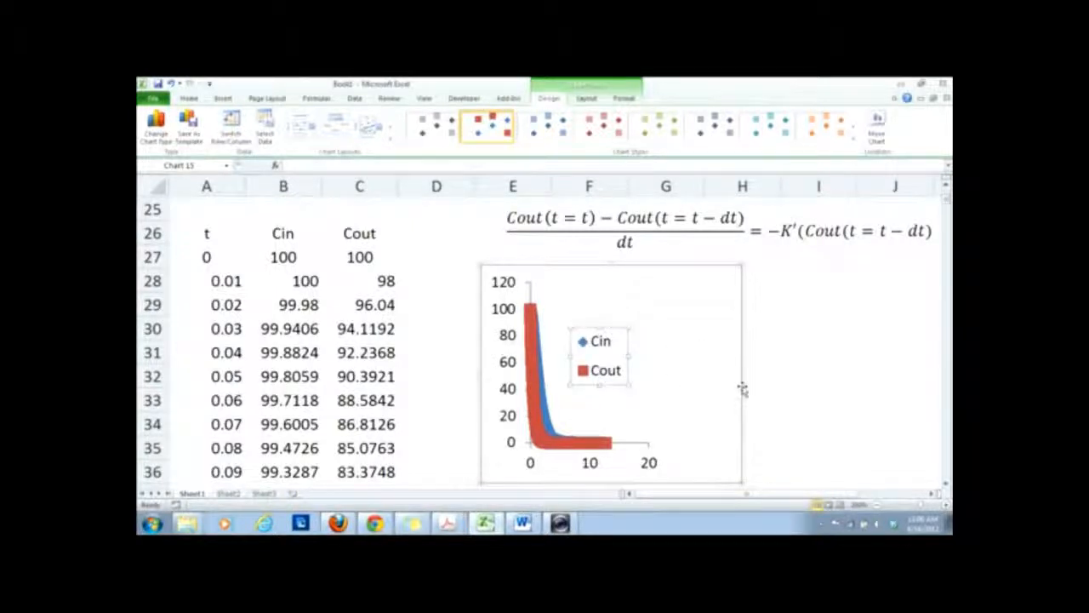
pyautogui.moveTo(743, 375); pyautogui.dragTo(914, 387)
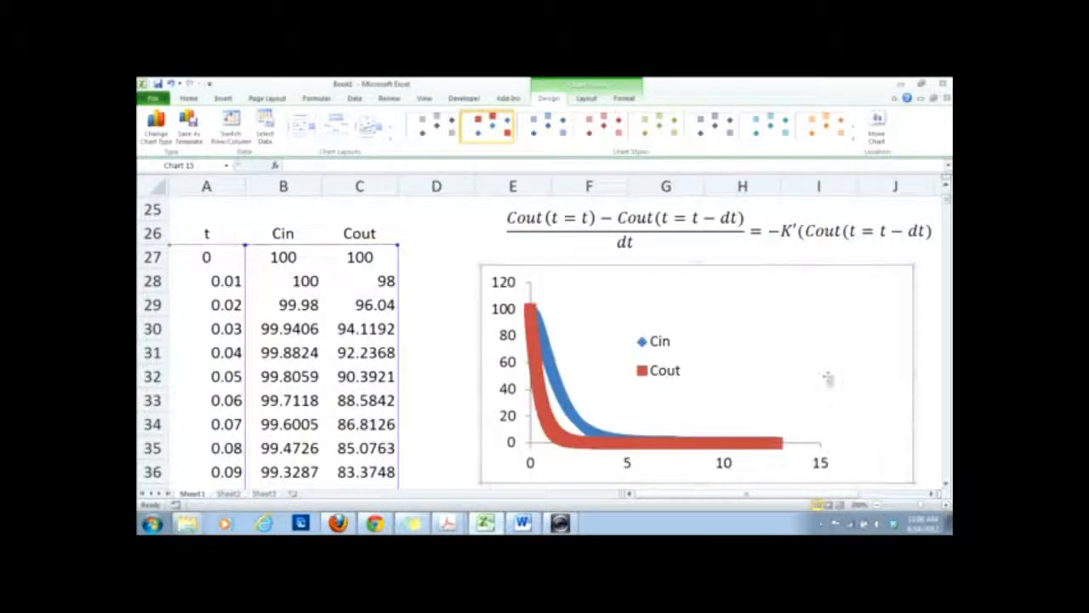
pyautogui.click(449, 377)
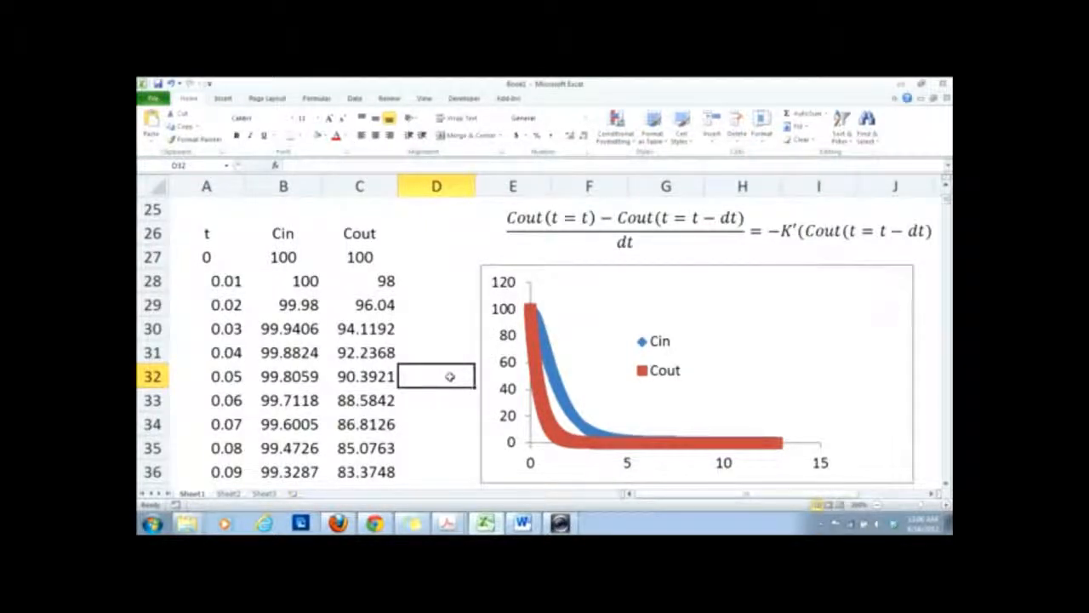
# Review the worksheet from the differential equations and compartment diagram in the first rows down to the Cin and Cout chart.
pyautogui.click(435, 315)
pyautogui.press('Up')
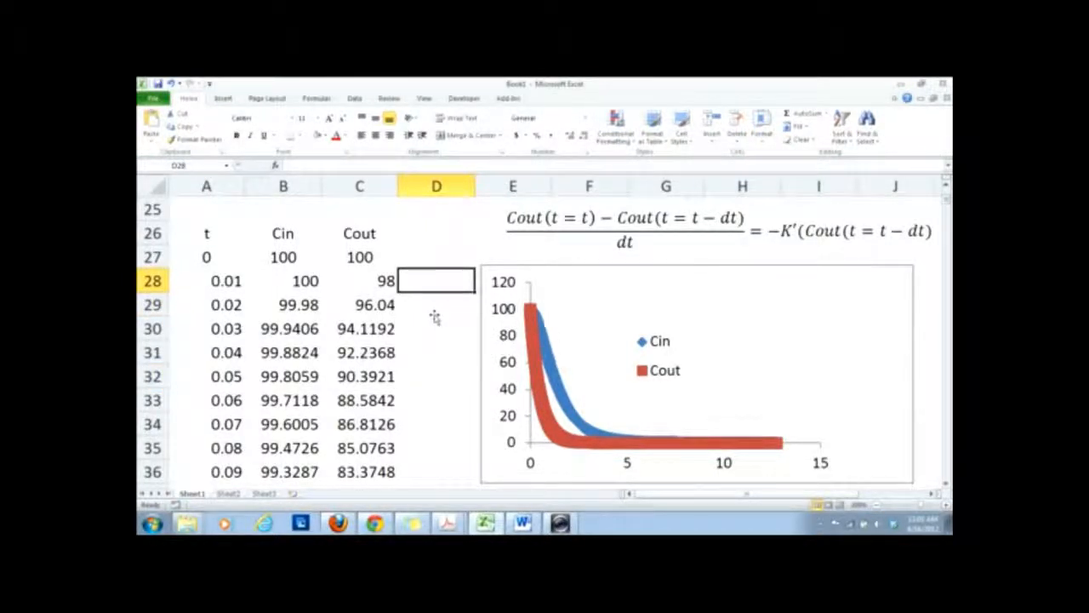
pyautogui.press('Up')
pyautogui.press('Up')
pyautogui.press('Up')
pyautogui.press('Up')
pyautogui.press('Up')
pyautogui.press('Up')
pyautogui.press('Up')
pyautogui.press('Up')
pyautogui.press('Up')
pyautogui.press('Up')
pyautogui.press('Up')
pyautogui.press('Up')
pyautogui.press('Up')
pyautogui.press('Up')
pyautogui.press('Up')
pyautogui.press('Up')
pyautogui.press('Up')
pyautogui.press('Up')
pyautogui.press('Up')
pyautogui.press('Up')
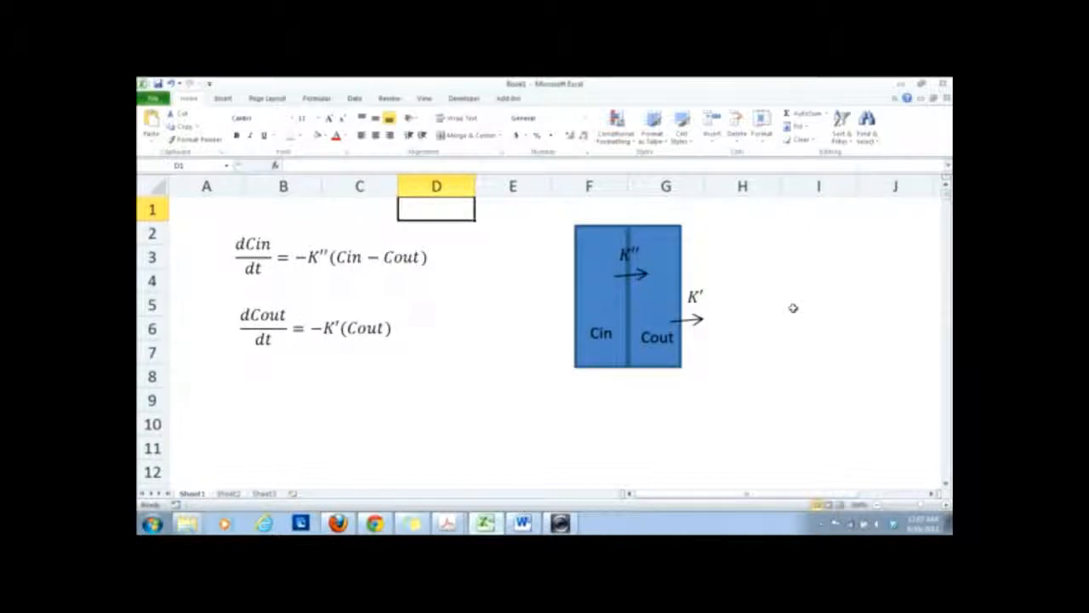
pyautogui.press('Down')
pyautogui.press('Down')
pyautogui.press('Down')
pyautogui.press('Down')
pyautogui.press('Down')
pyautogui.press('Down')
pyautogui.press('Down')
pyautogui.press('Down')
pyautogui.press('Down')
pyautogui.press('Down')
pyautogui.press('Down')
pyautogui.press('Down')
pyautogui.press('Down')
pyautogui.press('Down')
pyautogui.press('Down')
pyautogui.press('Down')
pyautogui.press('Down')
pyautogui.press('Down')
pyautogui.press('Down')
pyautogui.press('Down')
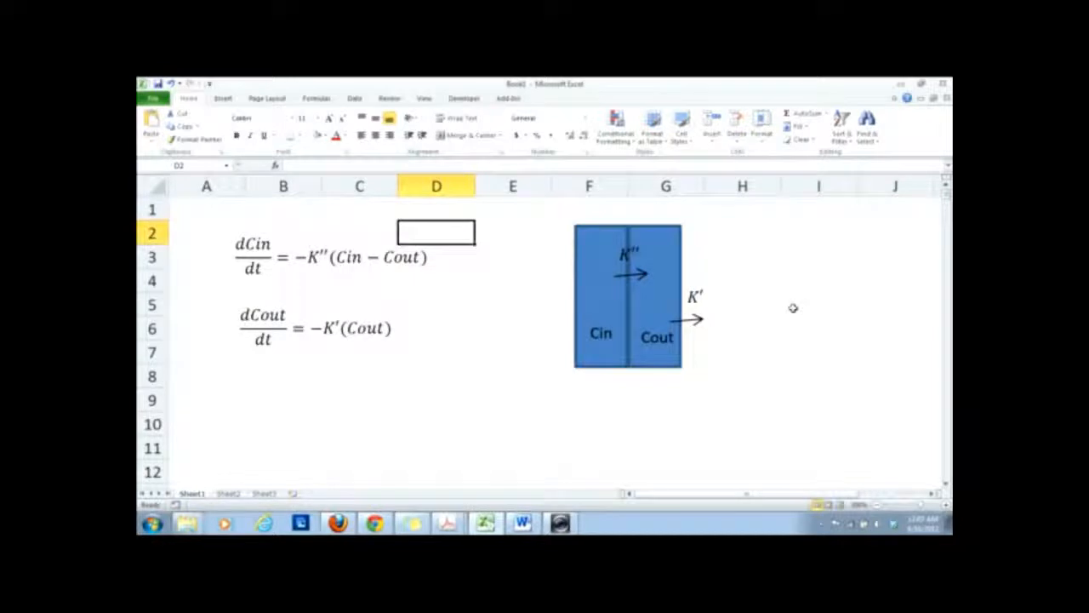
pyautogui.press('Down')
pyautogui.press('Down')
pyautogui.press('Down')
pyautogui.press('Down')
pyautogui.press('Down')
pyautogui.press('Down')
pyautogui.press('Down')
pyautogui.press('Down')
pyautogui.press('Down')
pyautogui.press('Down')
pyautogui.press('Down')
pyautogui.press('Down')
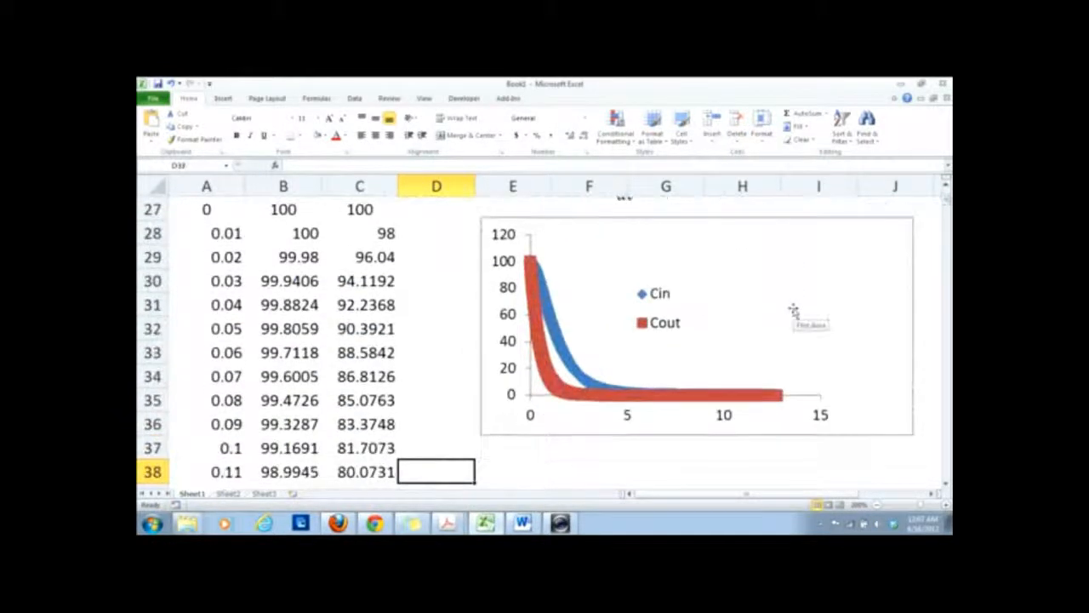
# Move the Cin and Cout chart up directly below the Cin difference equation, so it sits beside the constants and table.
pyautogui.press('Up')
pyautogui.press('Up')
pyautogui.press('Up')
pyautogui.press('Up')
pyautogui.press('Up')
pyautogui.press('Up')
pyautogui.press('Up')
pyautogui.press('Up')
pyautogui.press('Up')
pyautogui.press('Up')
pyautogui.press('Up')
pyautogui.press('Up')
pyautogui.press('Up')
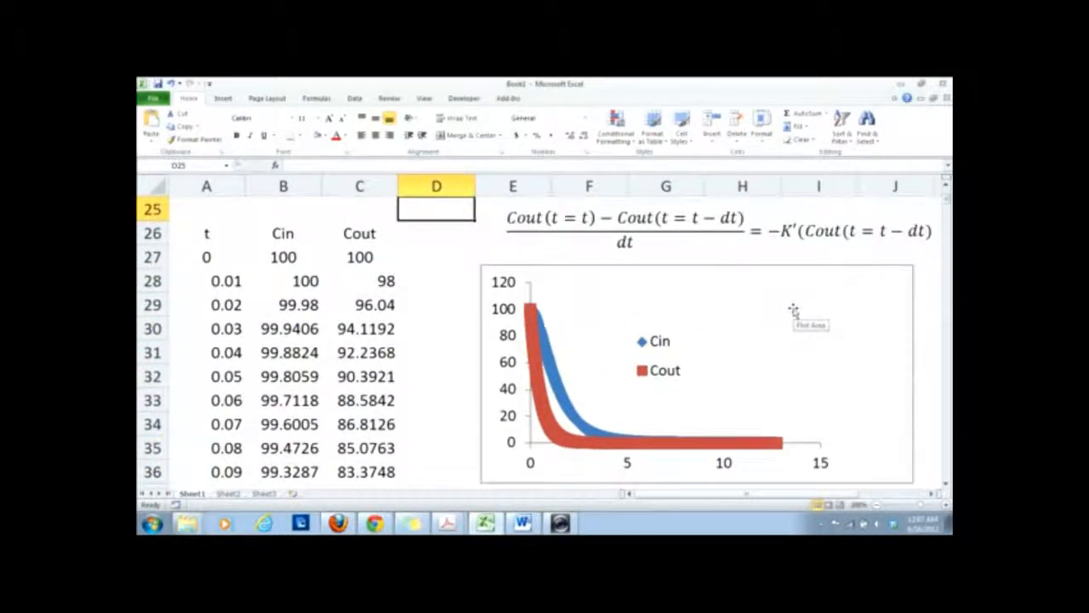
pyautogui.press('Up')
pyautogui.press('Up')
pyautogui.press('Up')
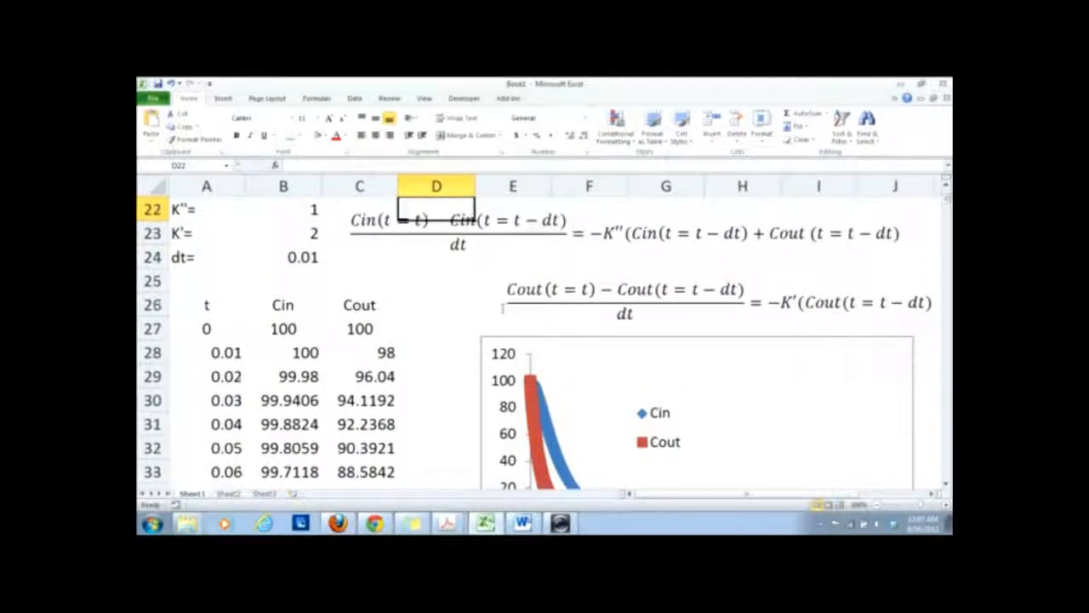
pyautogui.moveTo(554, 340); pyautogui.dragTo(511, 270)
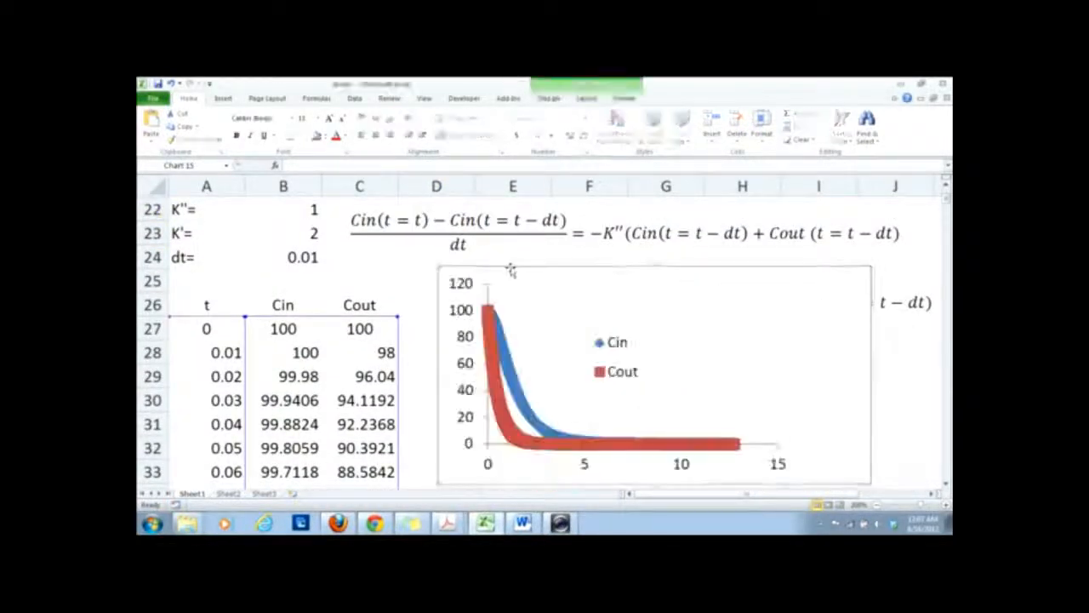
# Set K'' in B22 to 5 to test its effect on the chart.
pyautogui.click(264, 212)
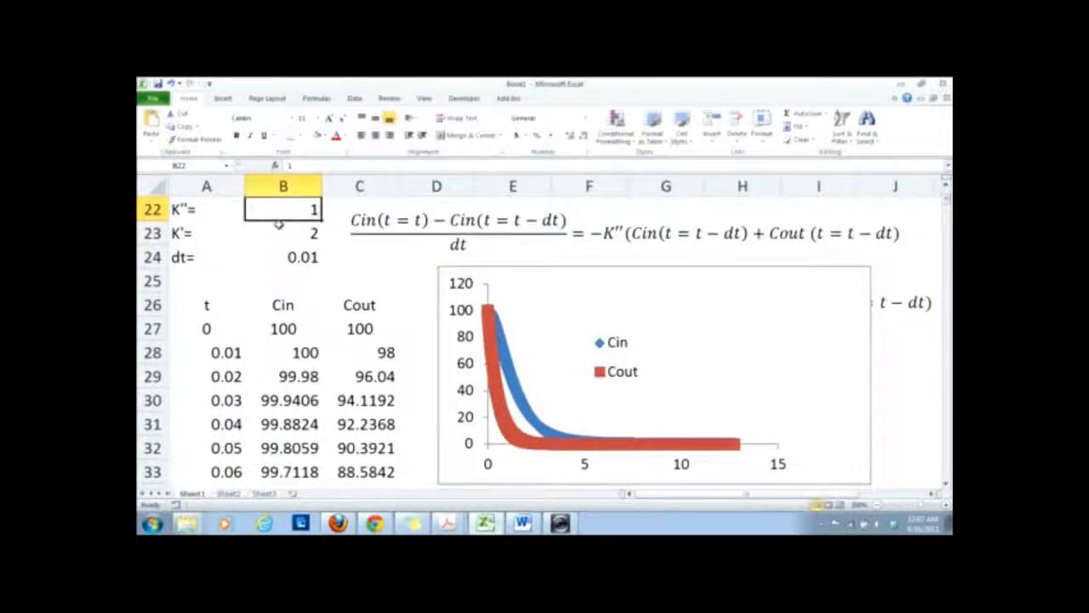
pyautogui.write('5')
pyautogui.press('Return')
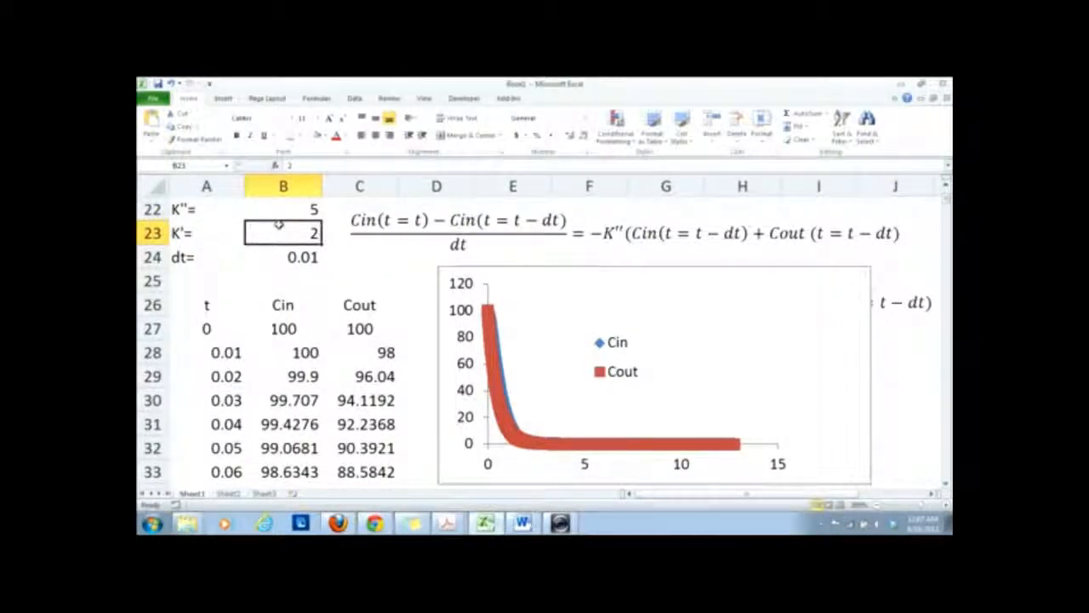
# Set K'' in B22 to 0.5 and K' in B23 to 0.3.
pyautogui.click(295, 208)
pyautogui.write('0.5')
pyautogui.press('Return')
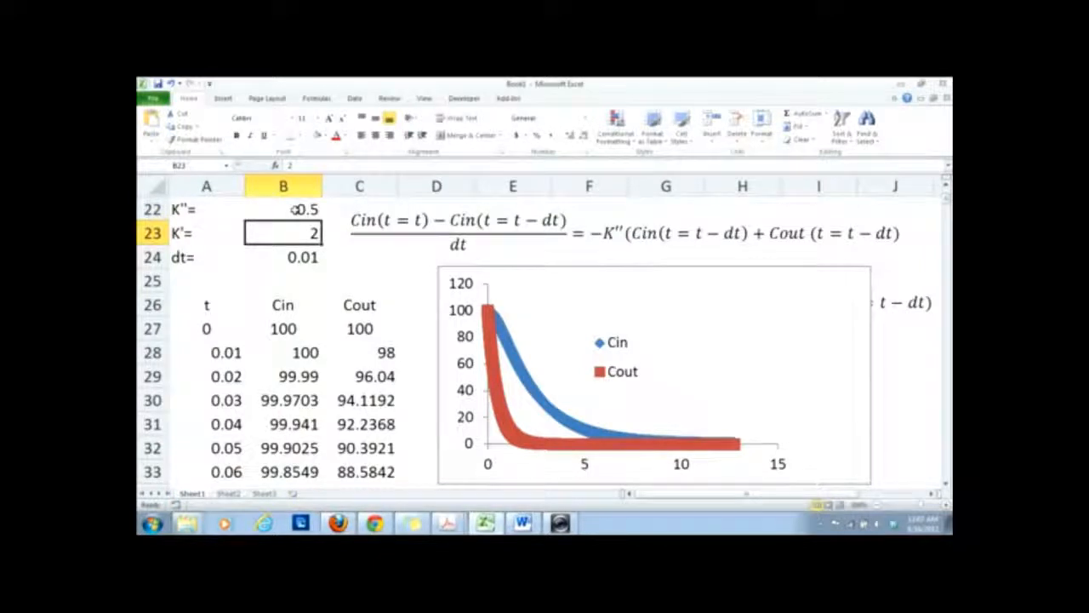
pyautogui.write('0.3')
pyautogui.press('Return')
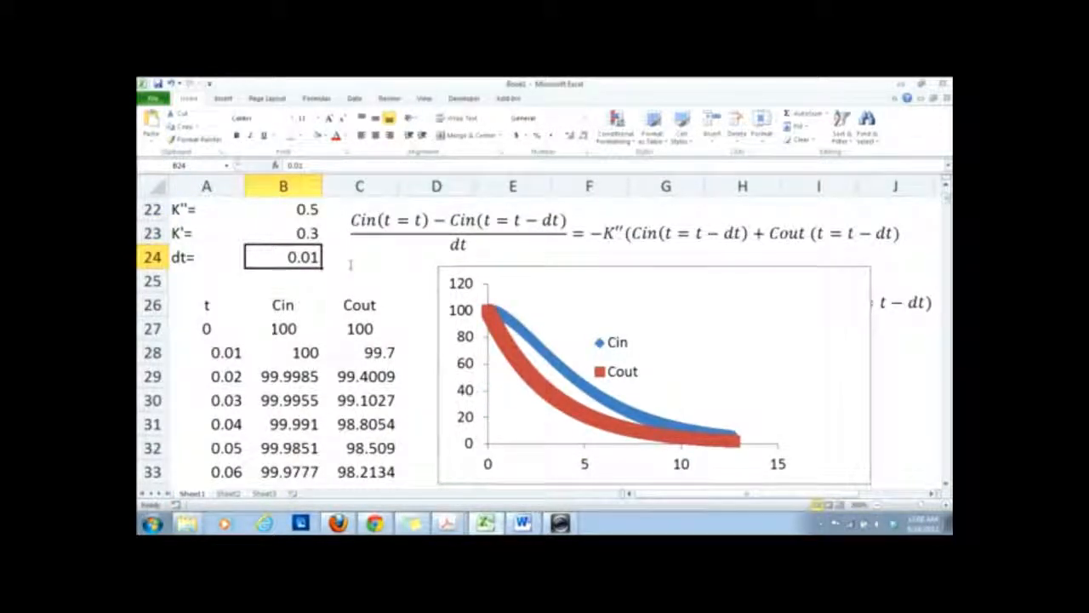